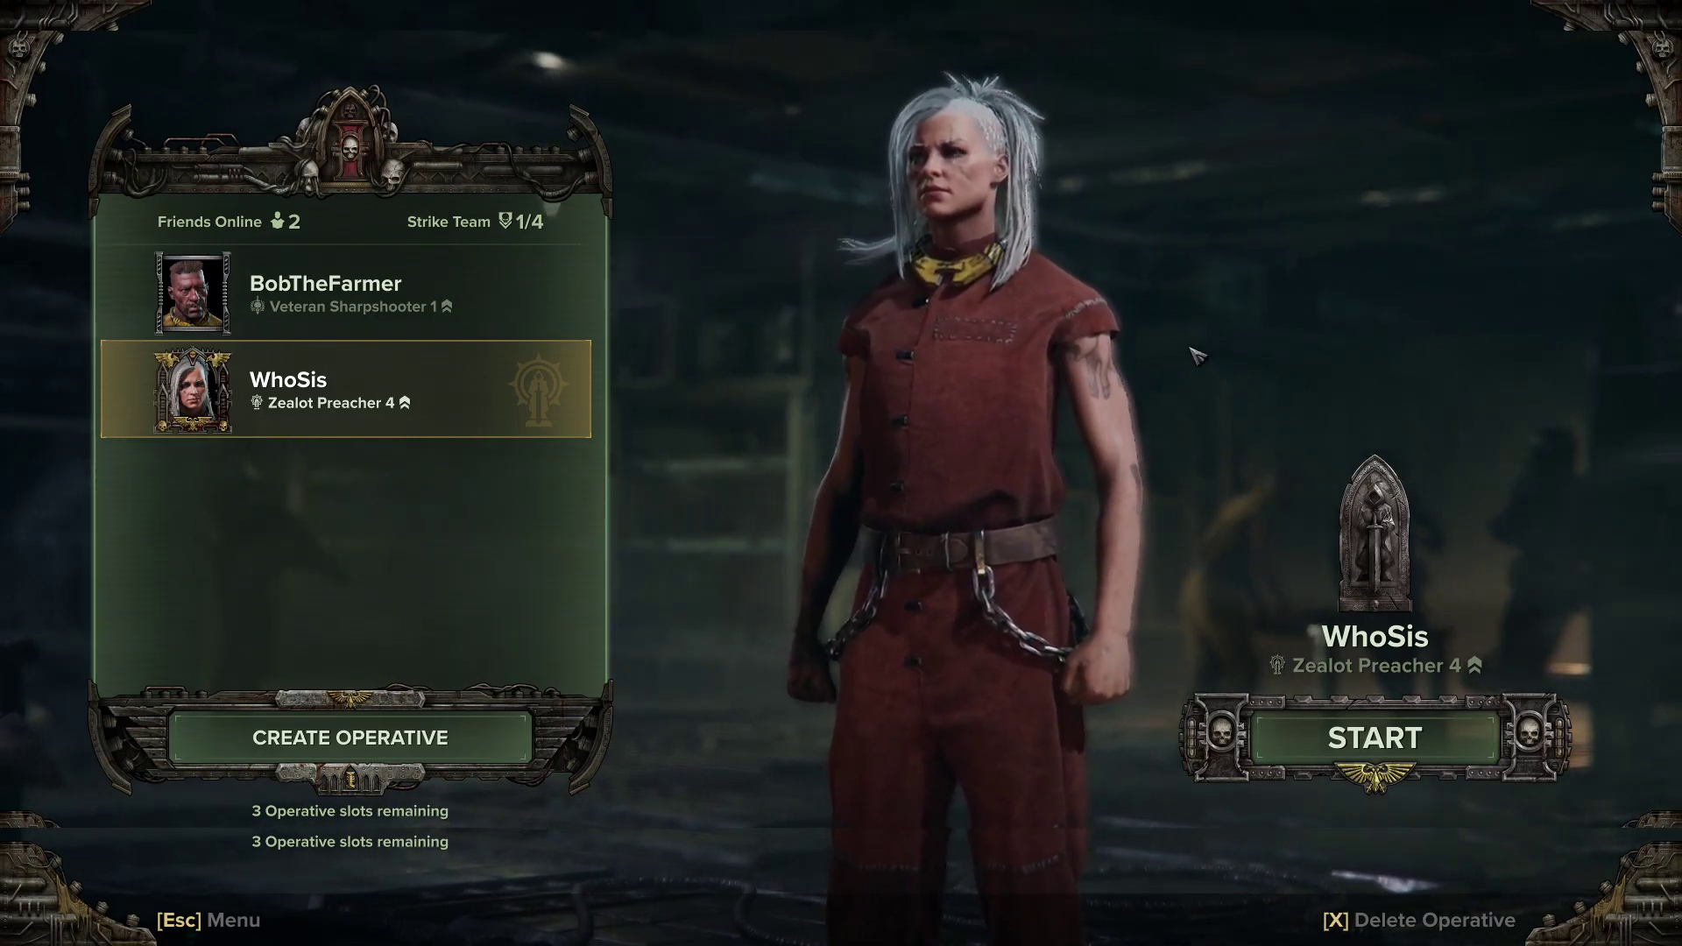
# Step: Bring up the Video page of Darktide's Options menu
pyautogui.press('Escape')
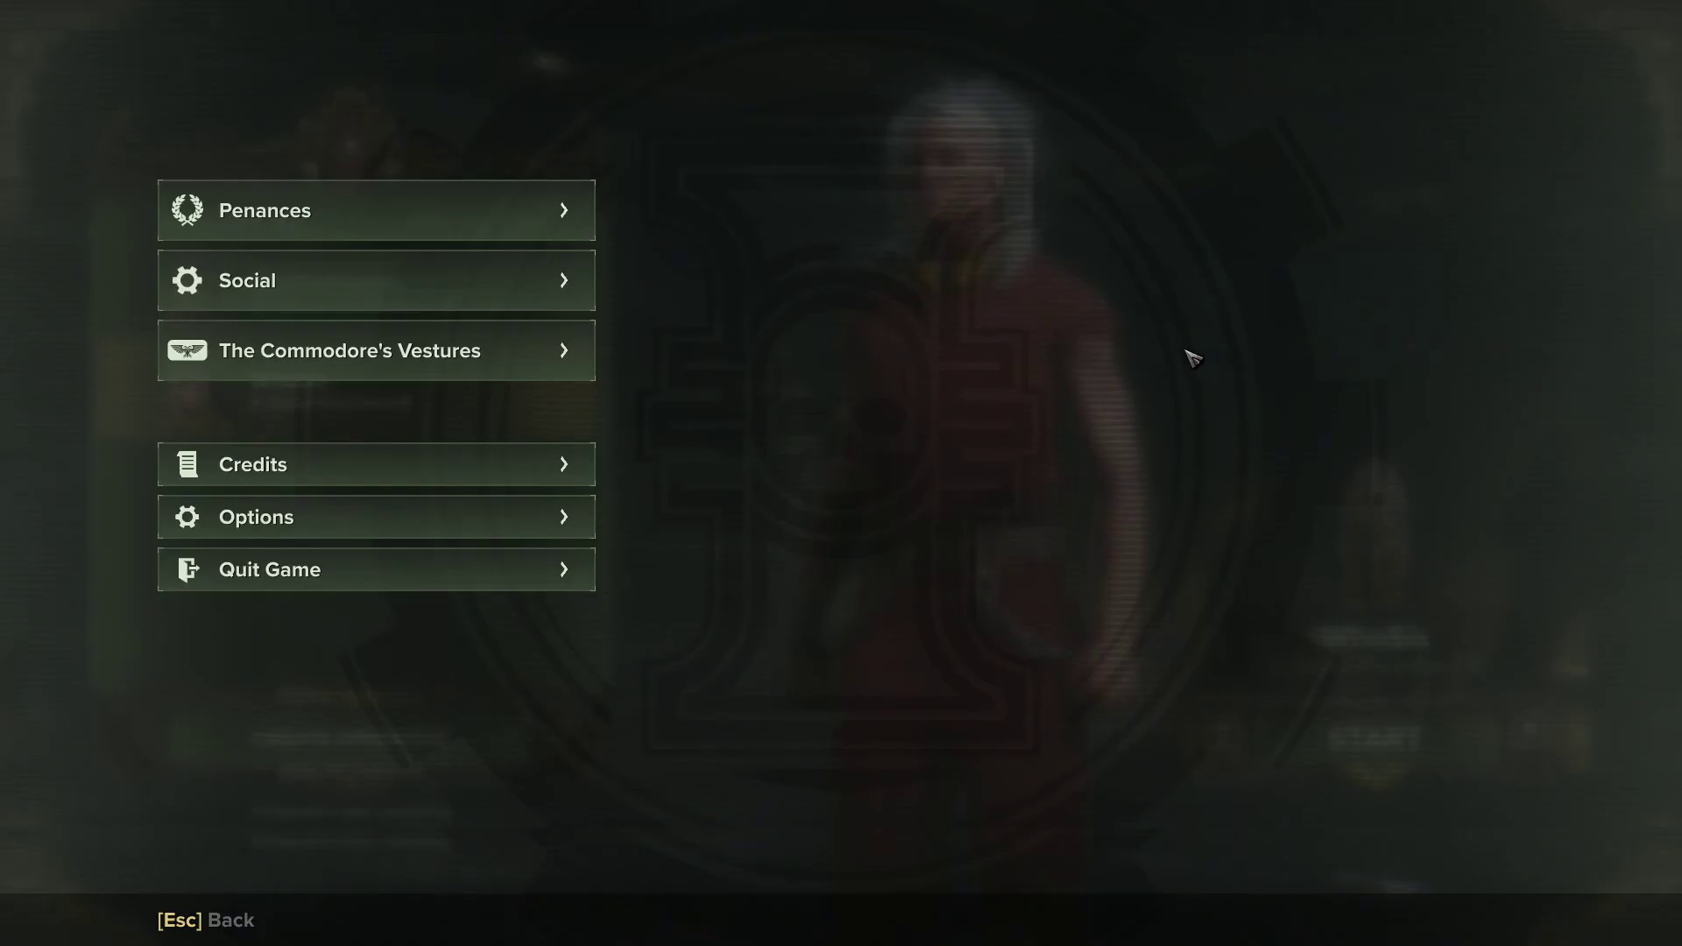
pyautogui.click(481, 529)
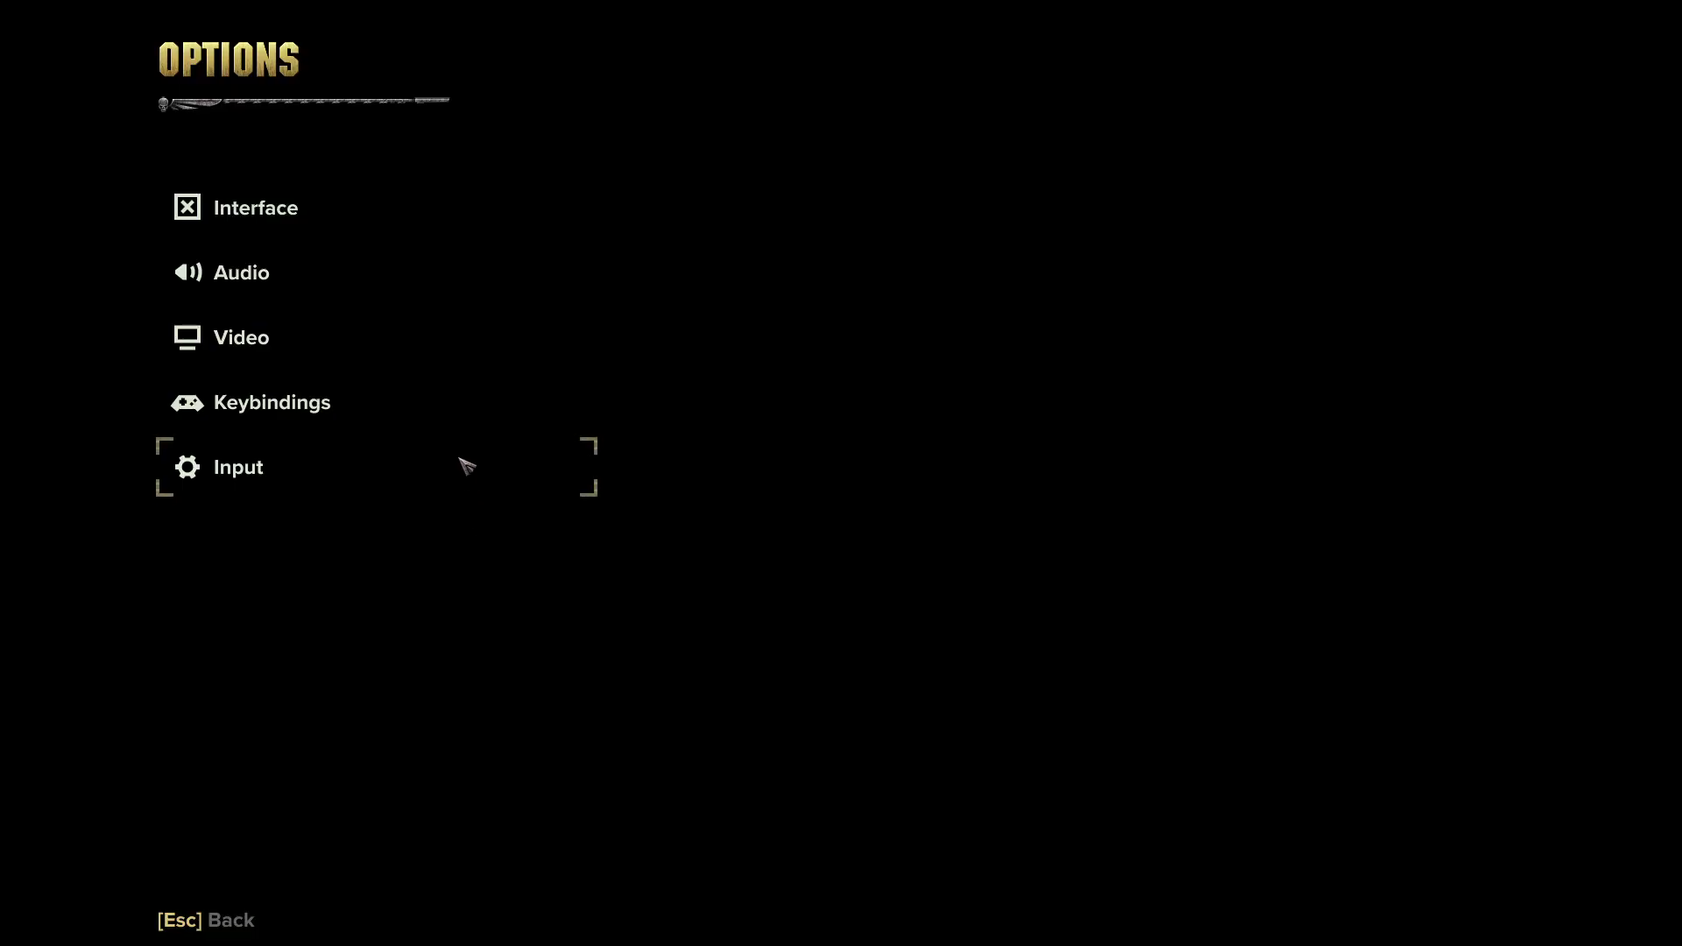
pyautogui.click(294, 349)
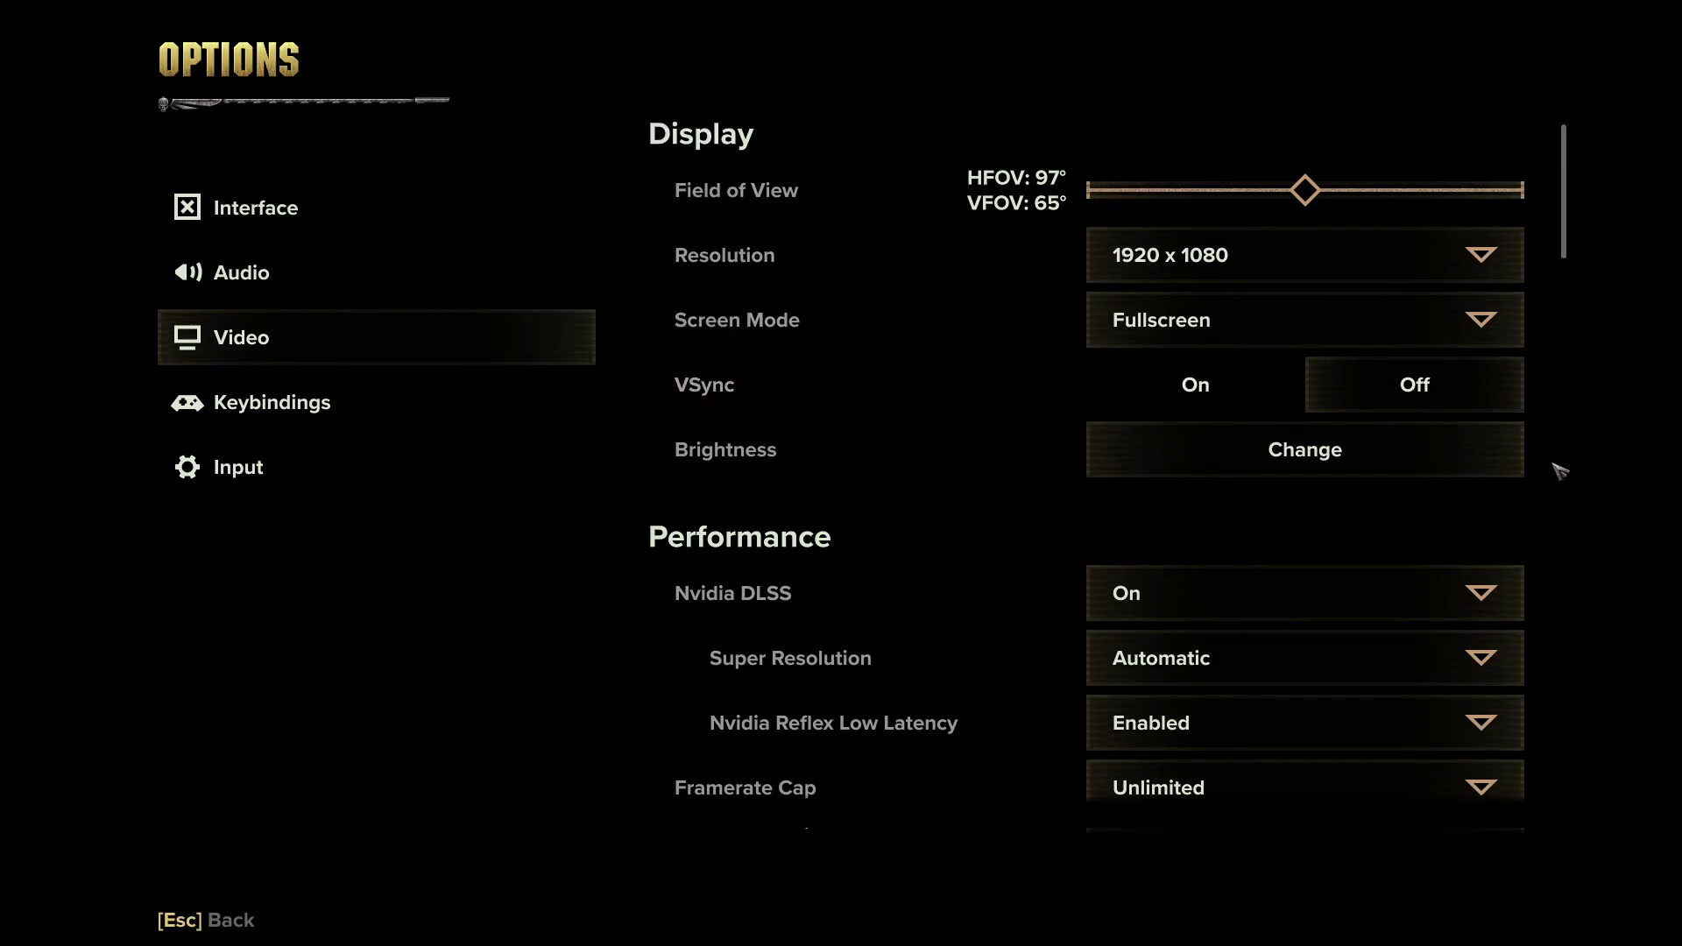
# Step: Scroll the video settings and check the Ray Tracing quality levels, leaving it at Low
pyautogui.scroll(-3, 1270, 582)
pyautogui.scroll(-1, 1262, 572)
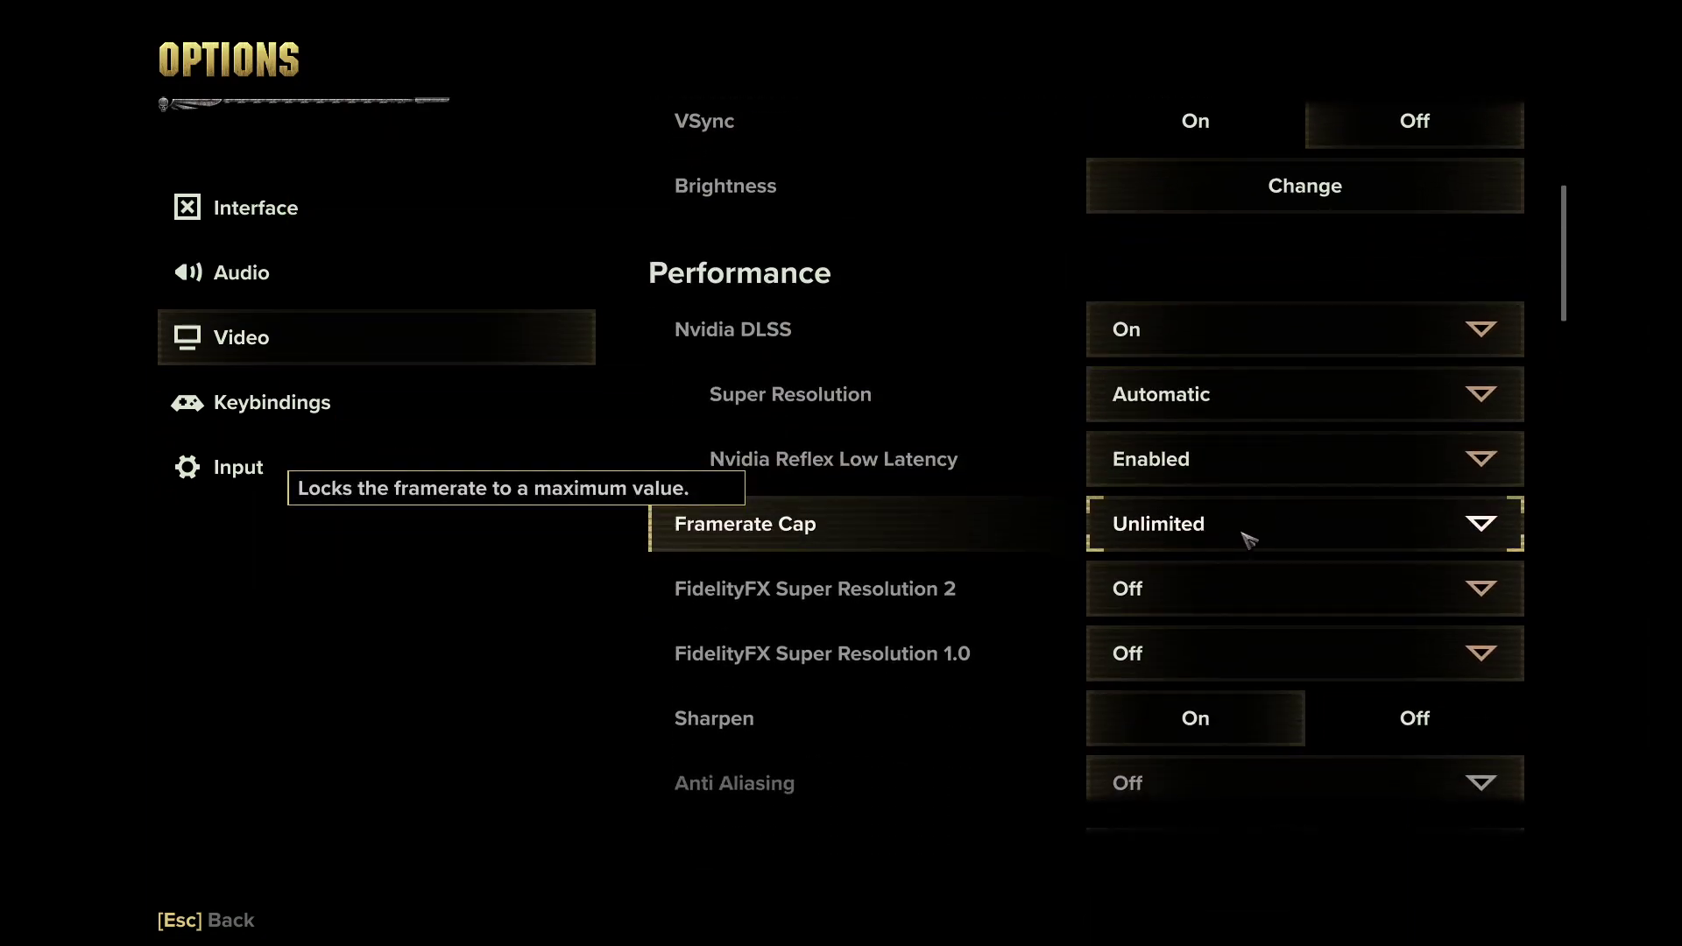
pyautogui.scroll(-4, 1240, 537)
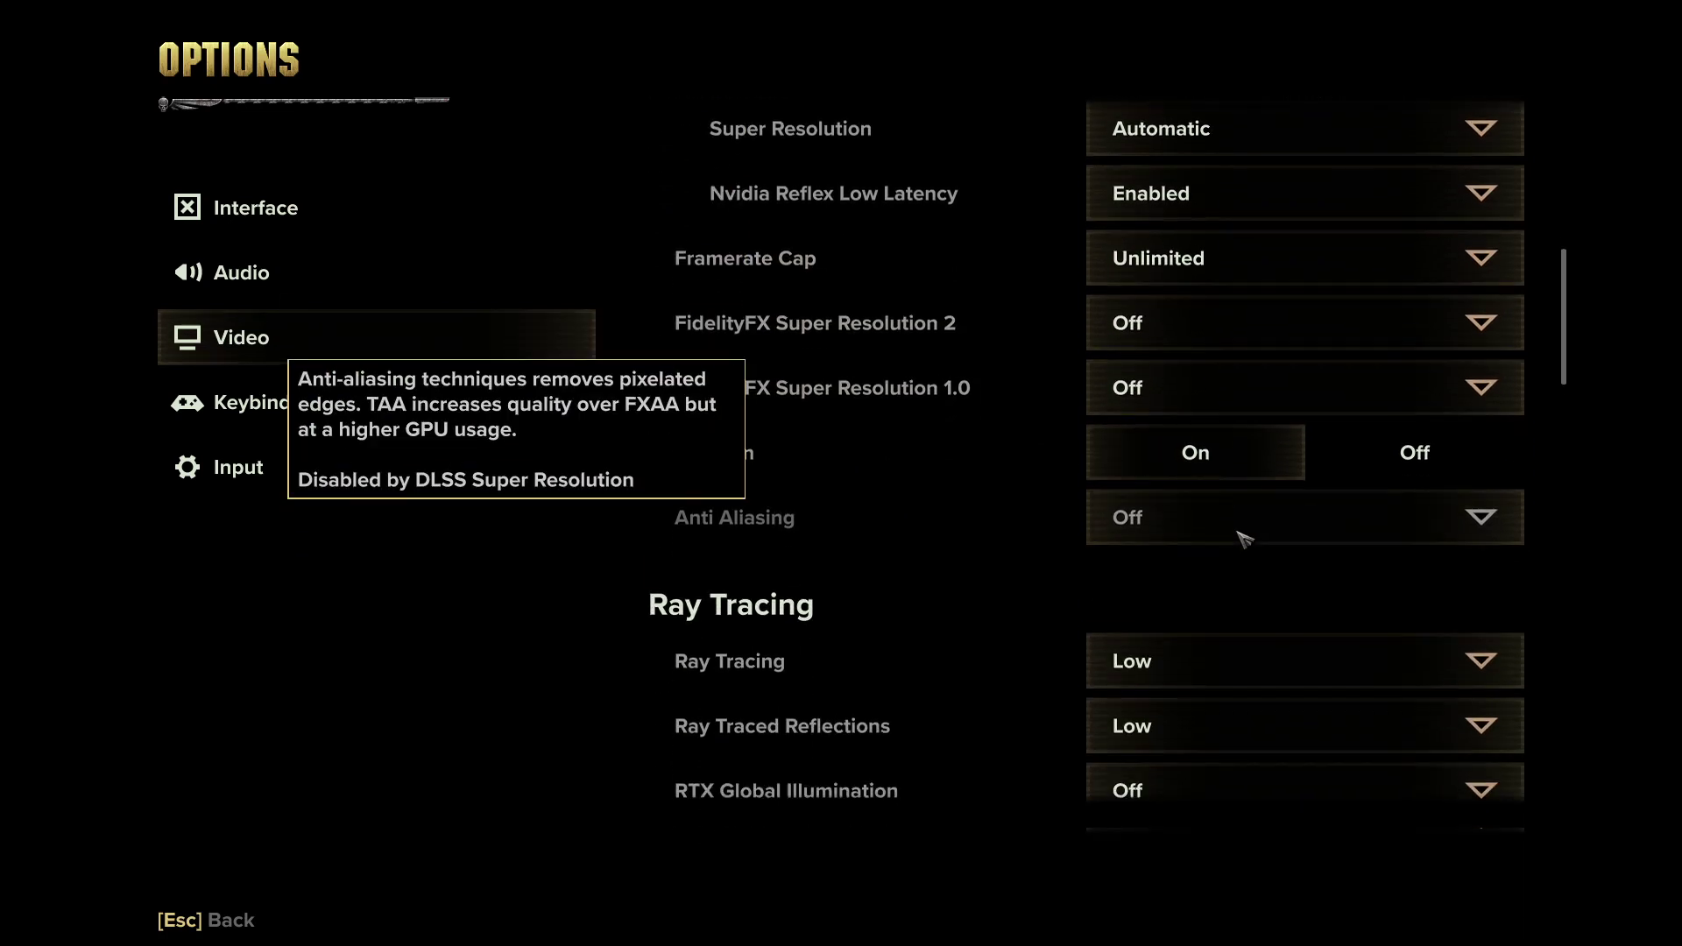
pyautogui.scroll(-2, 1025, 529)
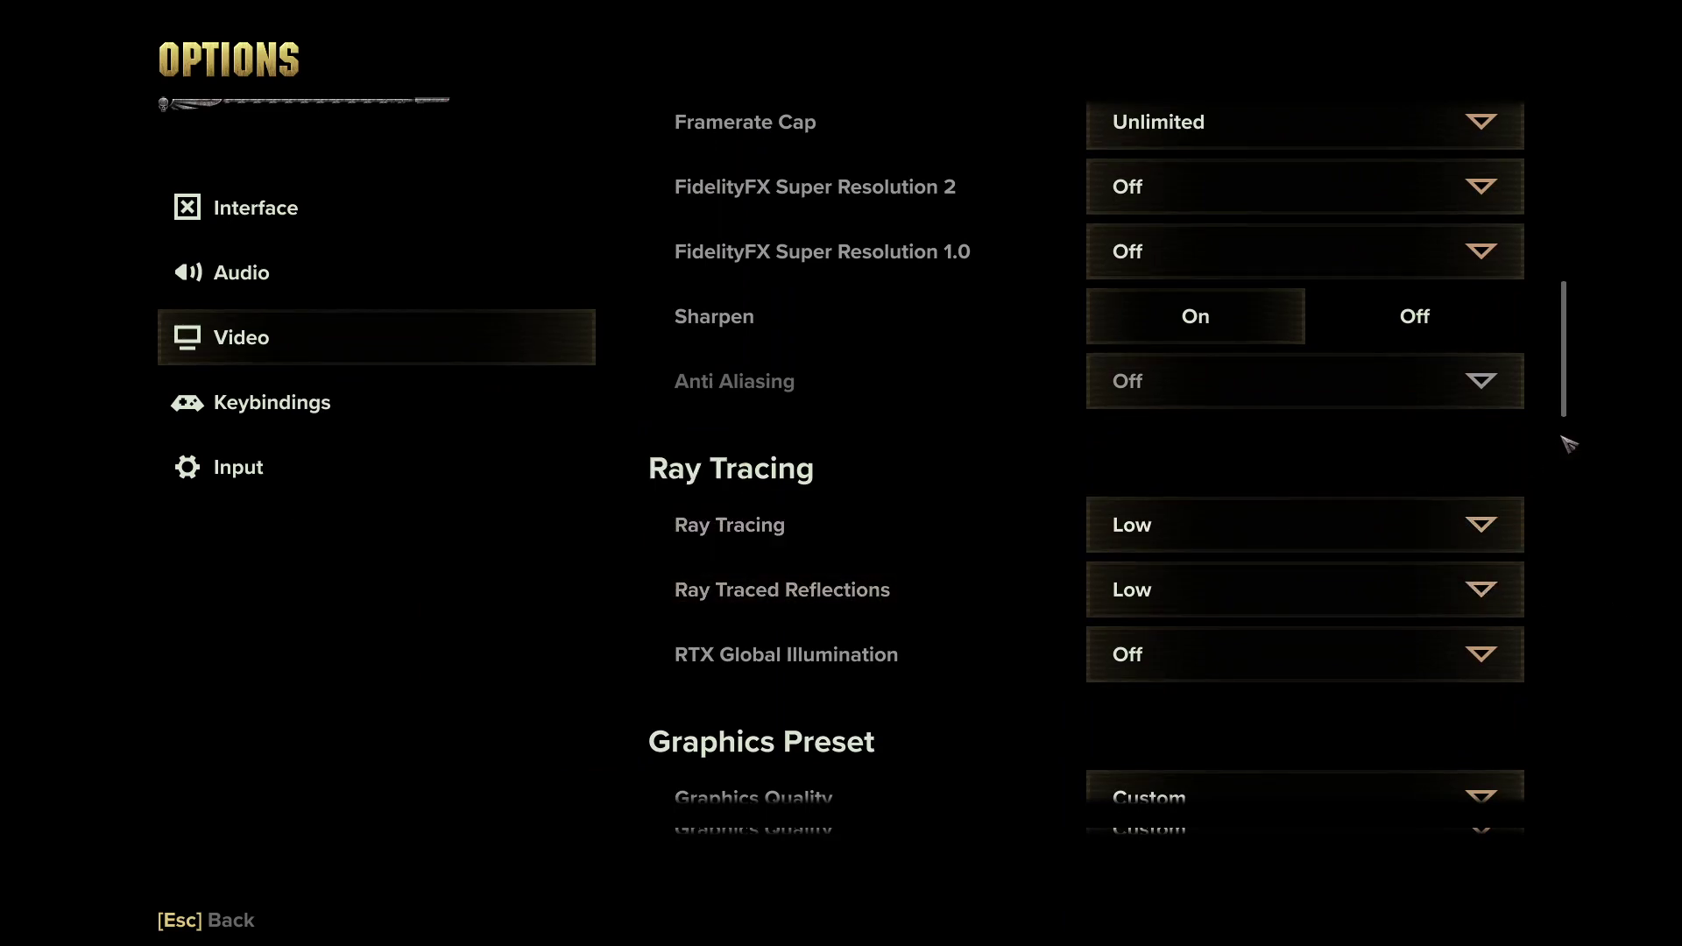
pyautogui.click(1460, 506)
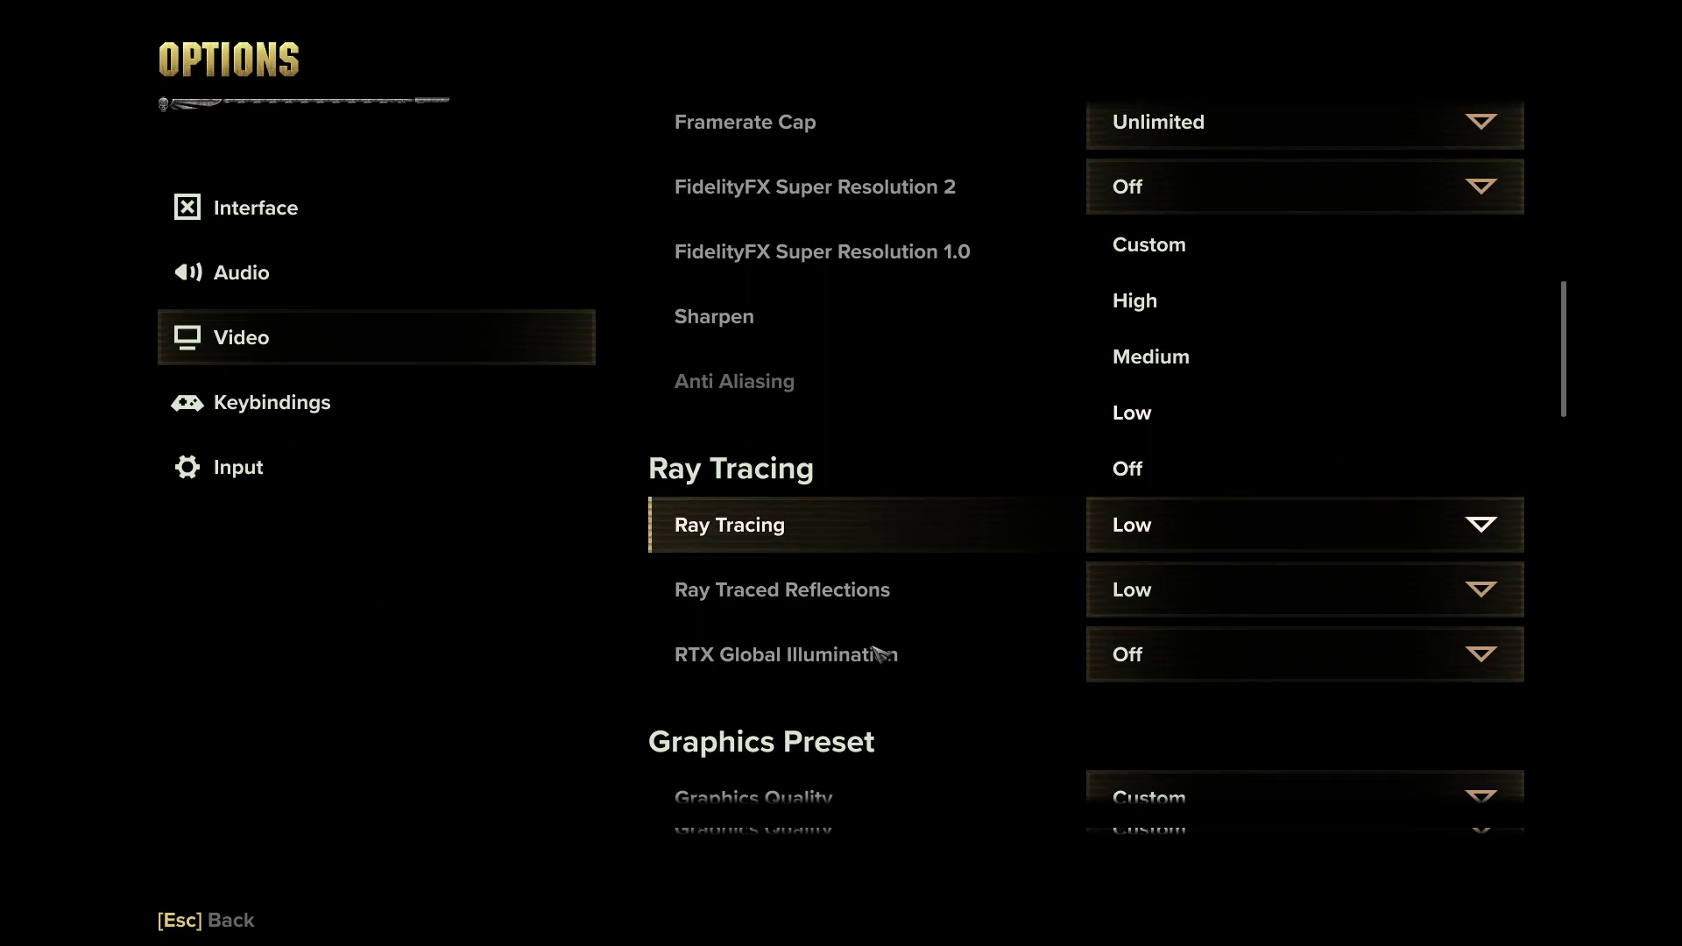
pyautogui.click(361, 718)
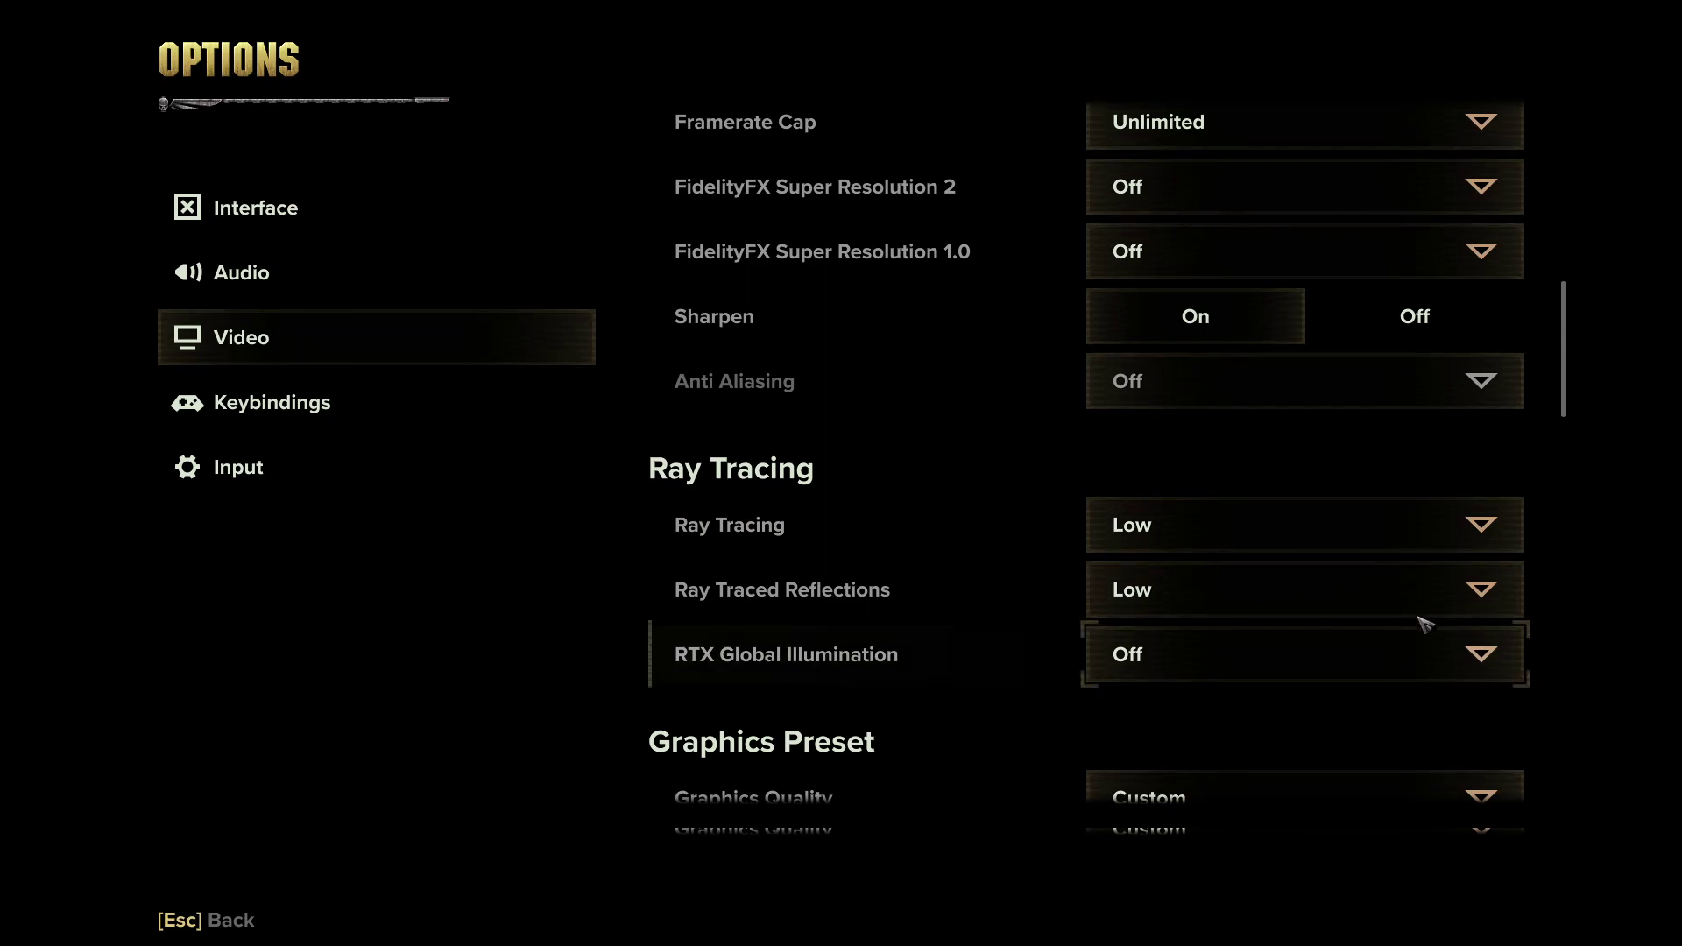
# Step: Scroll back through the video list to review display and performance options
pyautogui.scroll(1, 1157, 552)
pyautogui.scroll(-2, 1188, 574)
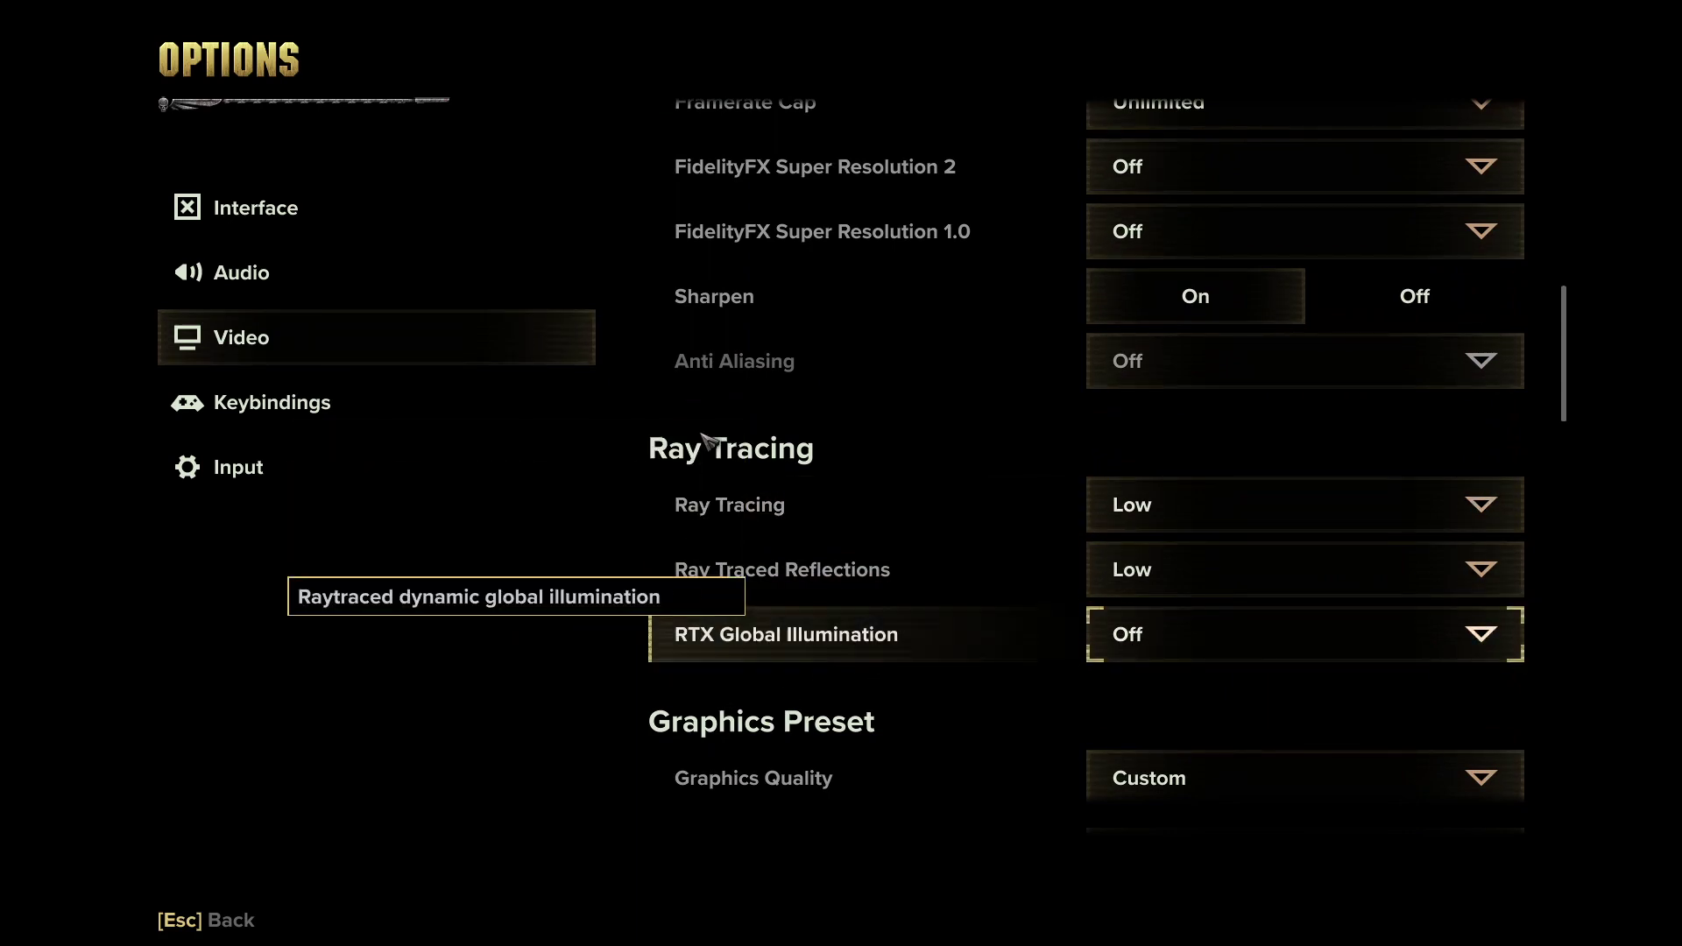
pyautogui.scroll(4, 780, 613)
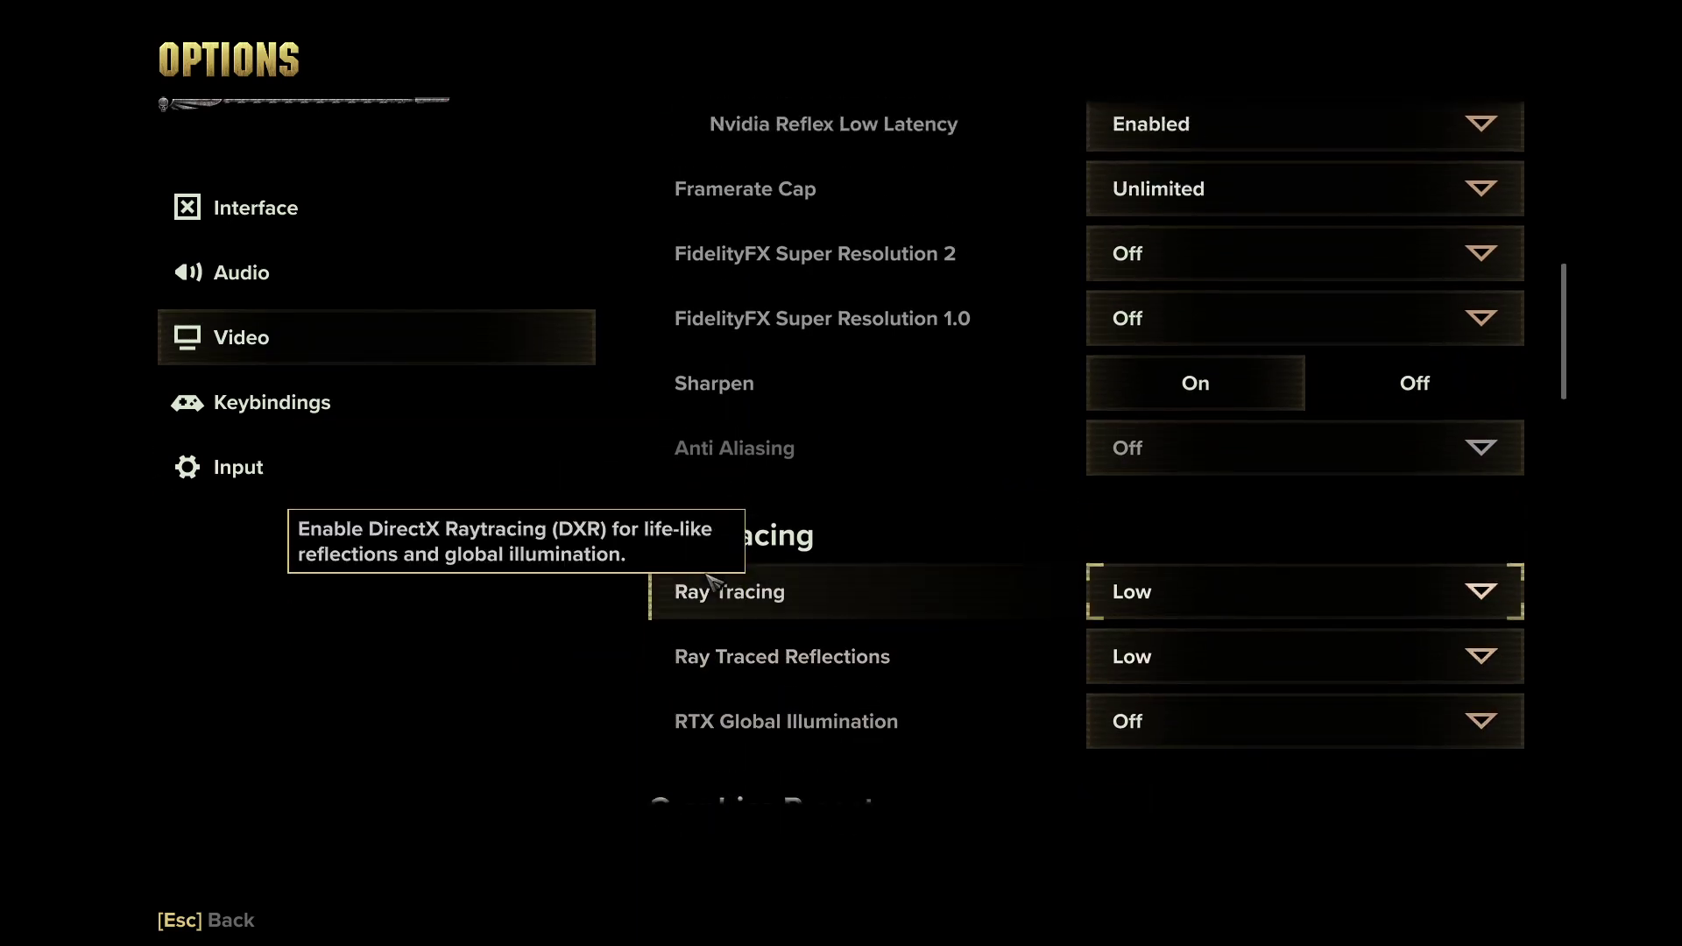
pyautogui.scroll(2, 779, 613)
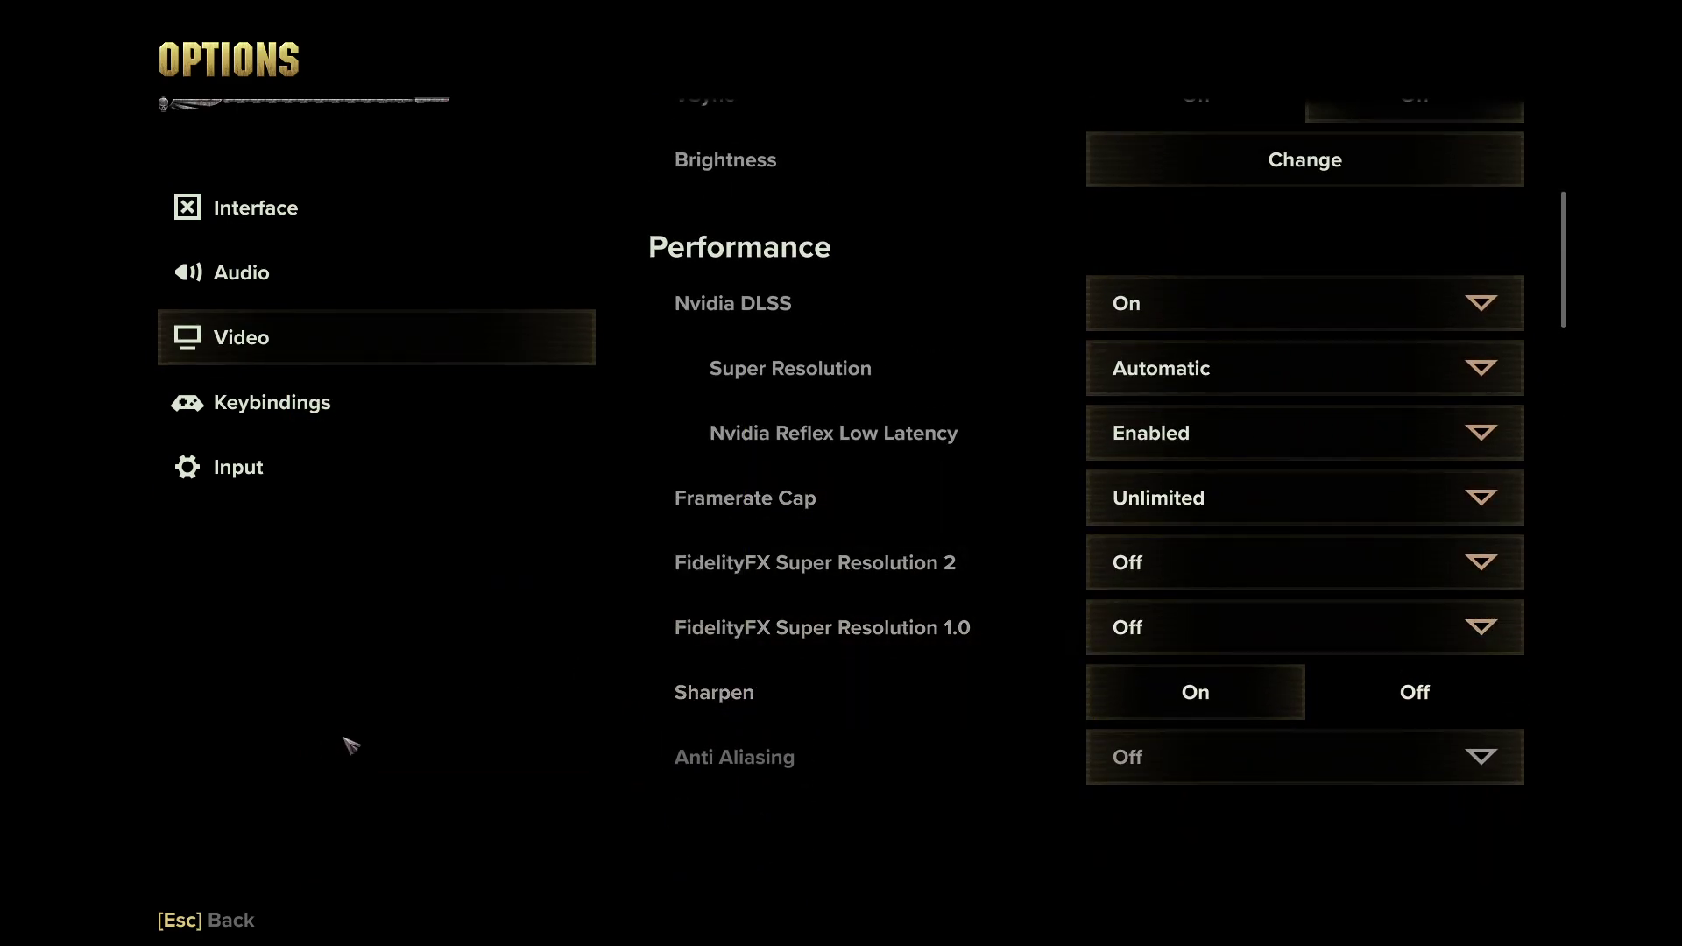
pyautogui.scroll(4, 797, 565)
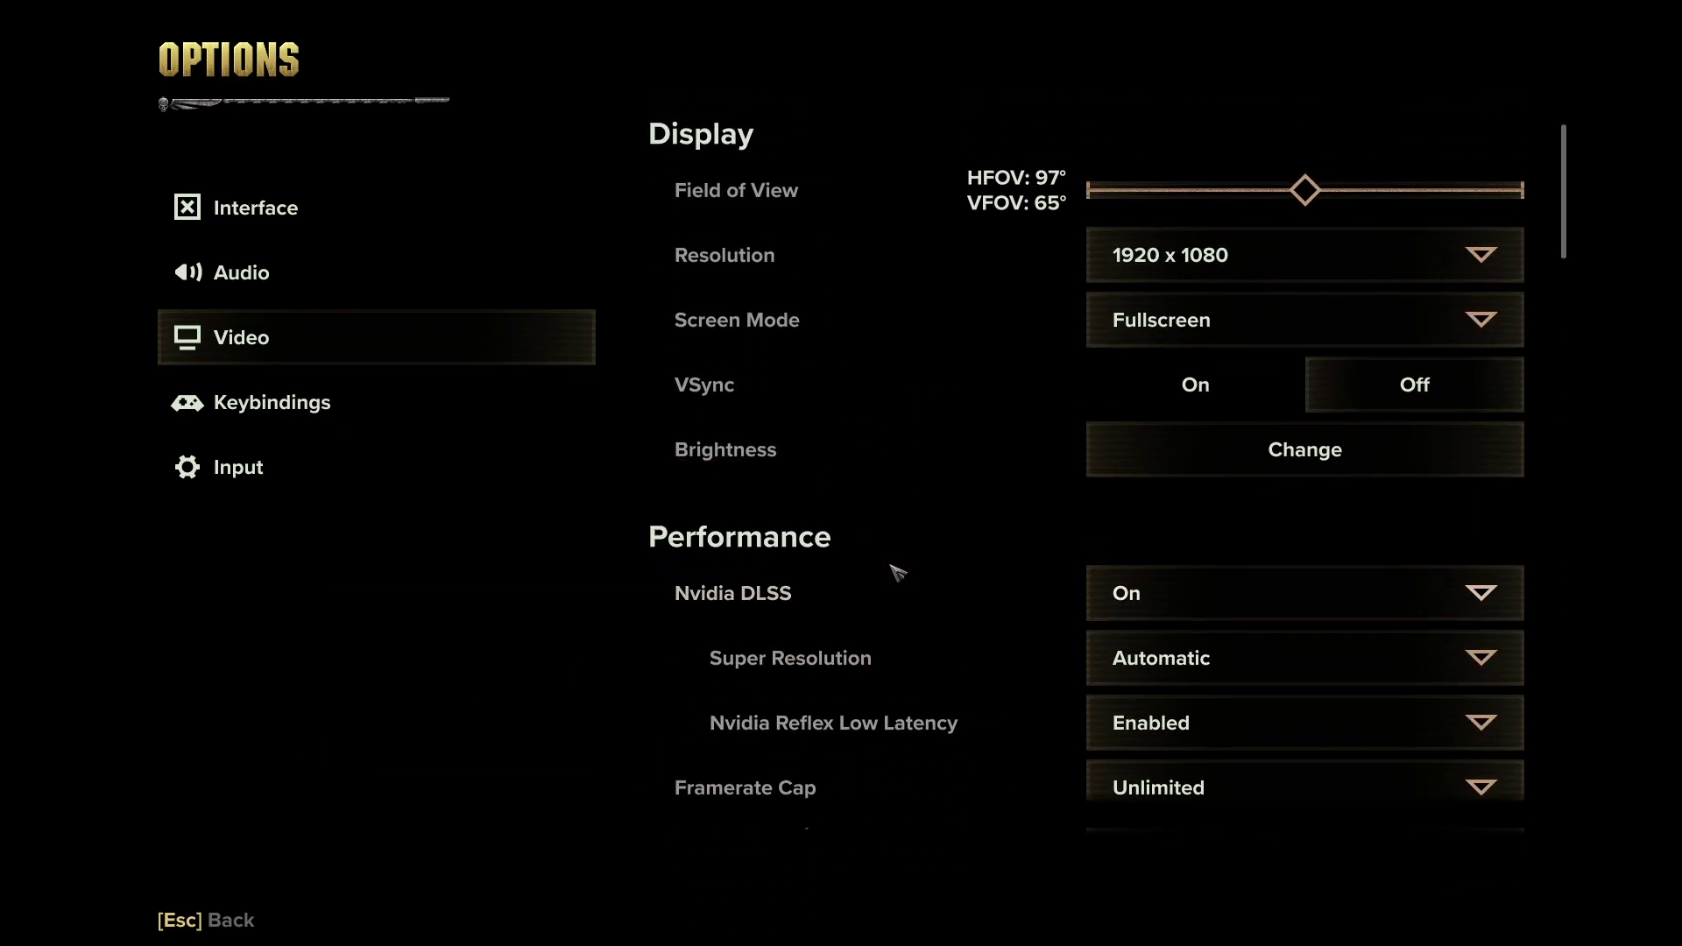
pyautogui.scroll(-12, 898, 570)
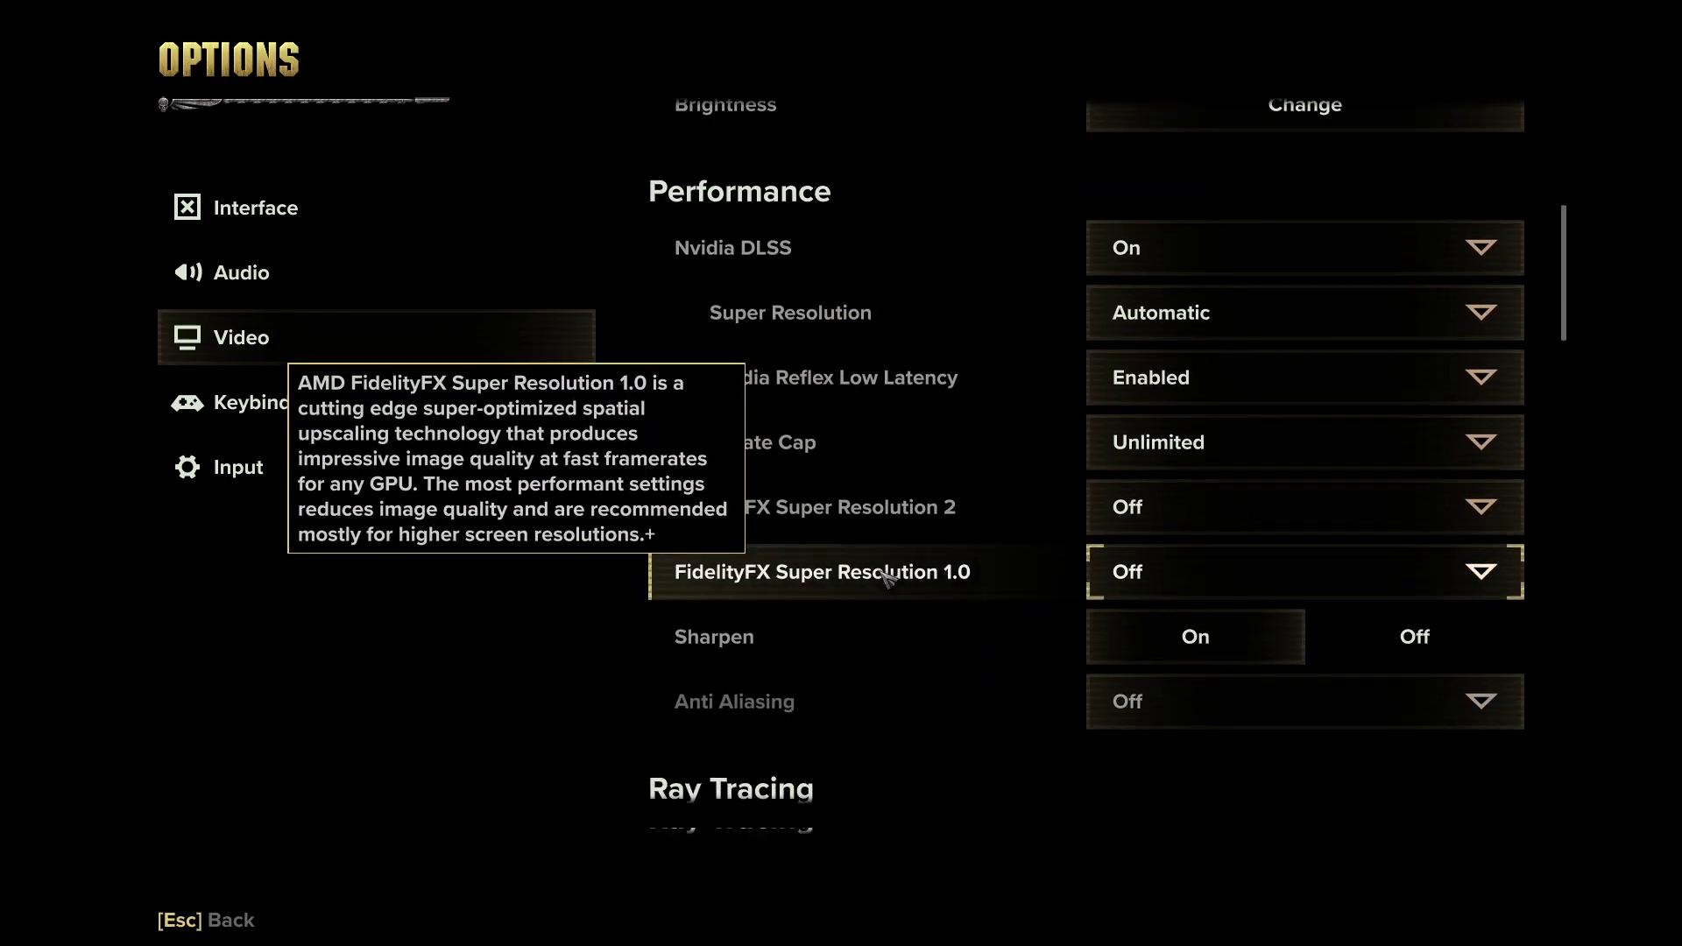
pyautogui.scroll(-12, 854, 611)
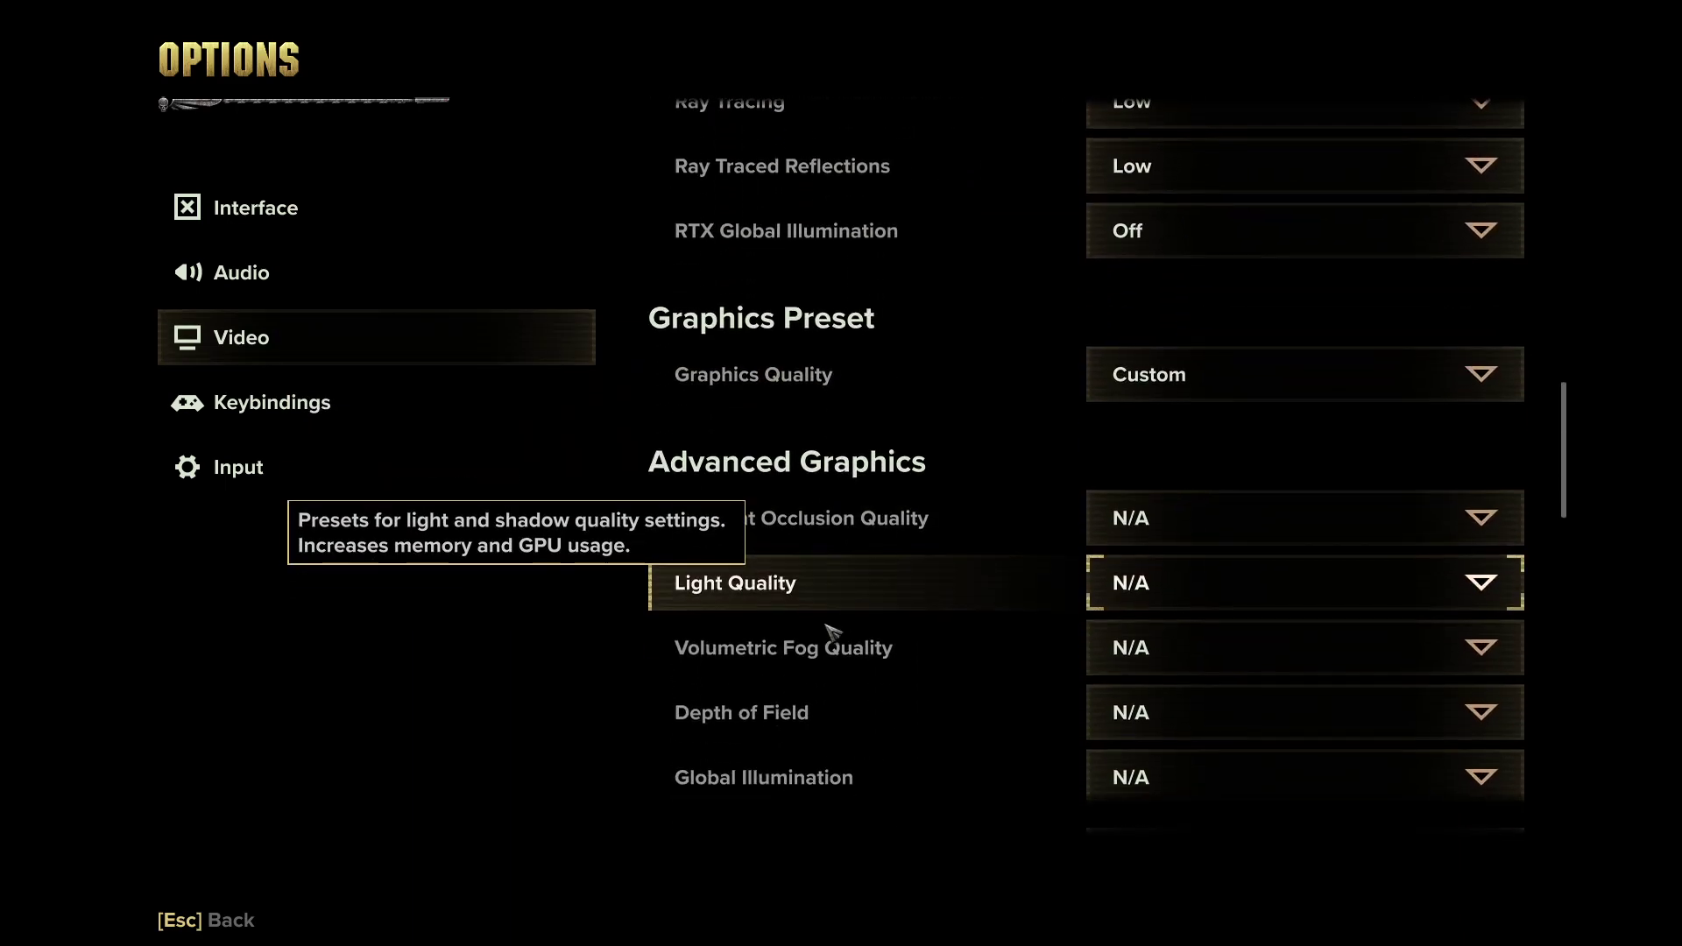
pyautogui.scroll(-7, 860, 584)
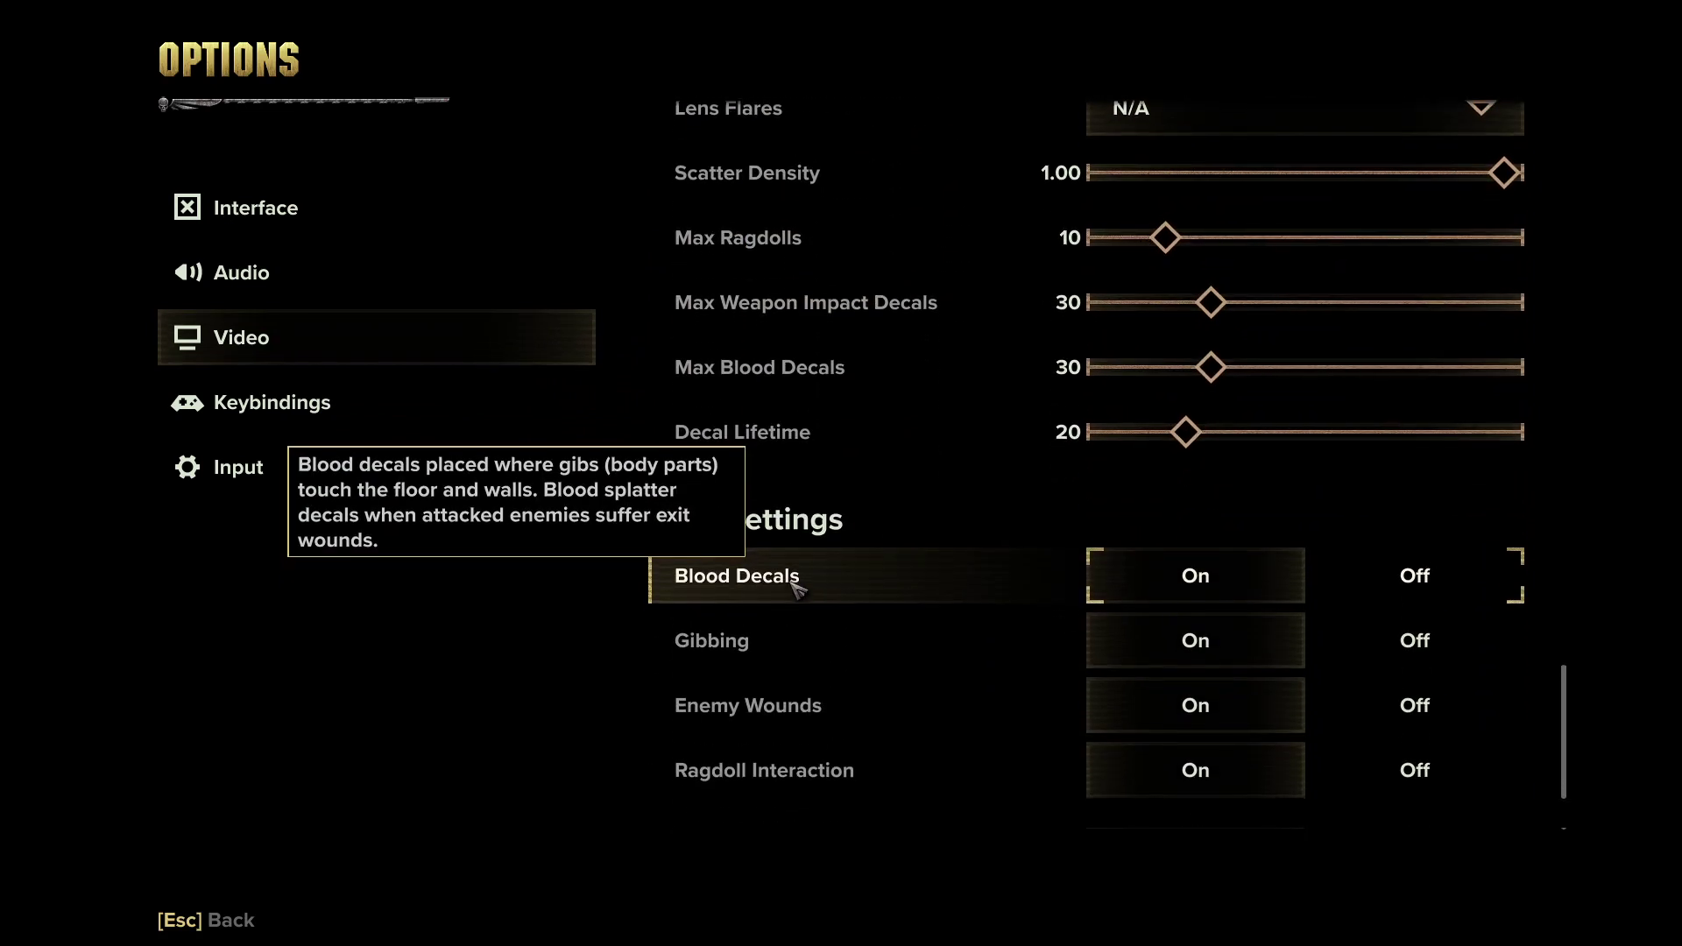
pyautogui.scroll(7, 797, 578)
# Step: Look over the Interface settings, then exit Options back to the level 4 Zealot Preacher selection
pyautogui.click(378, 208)
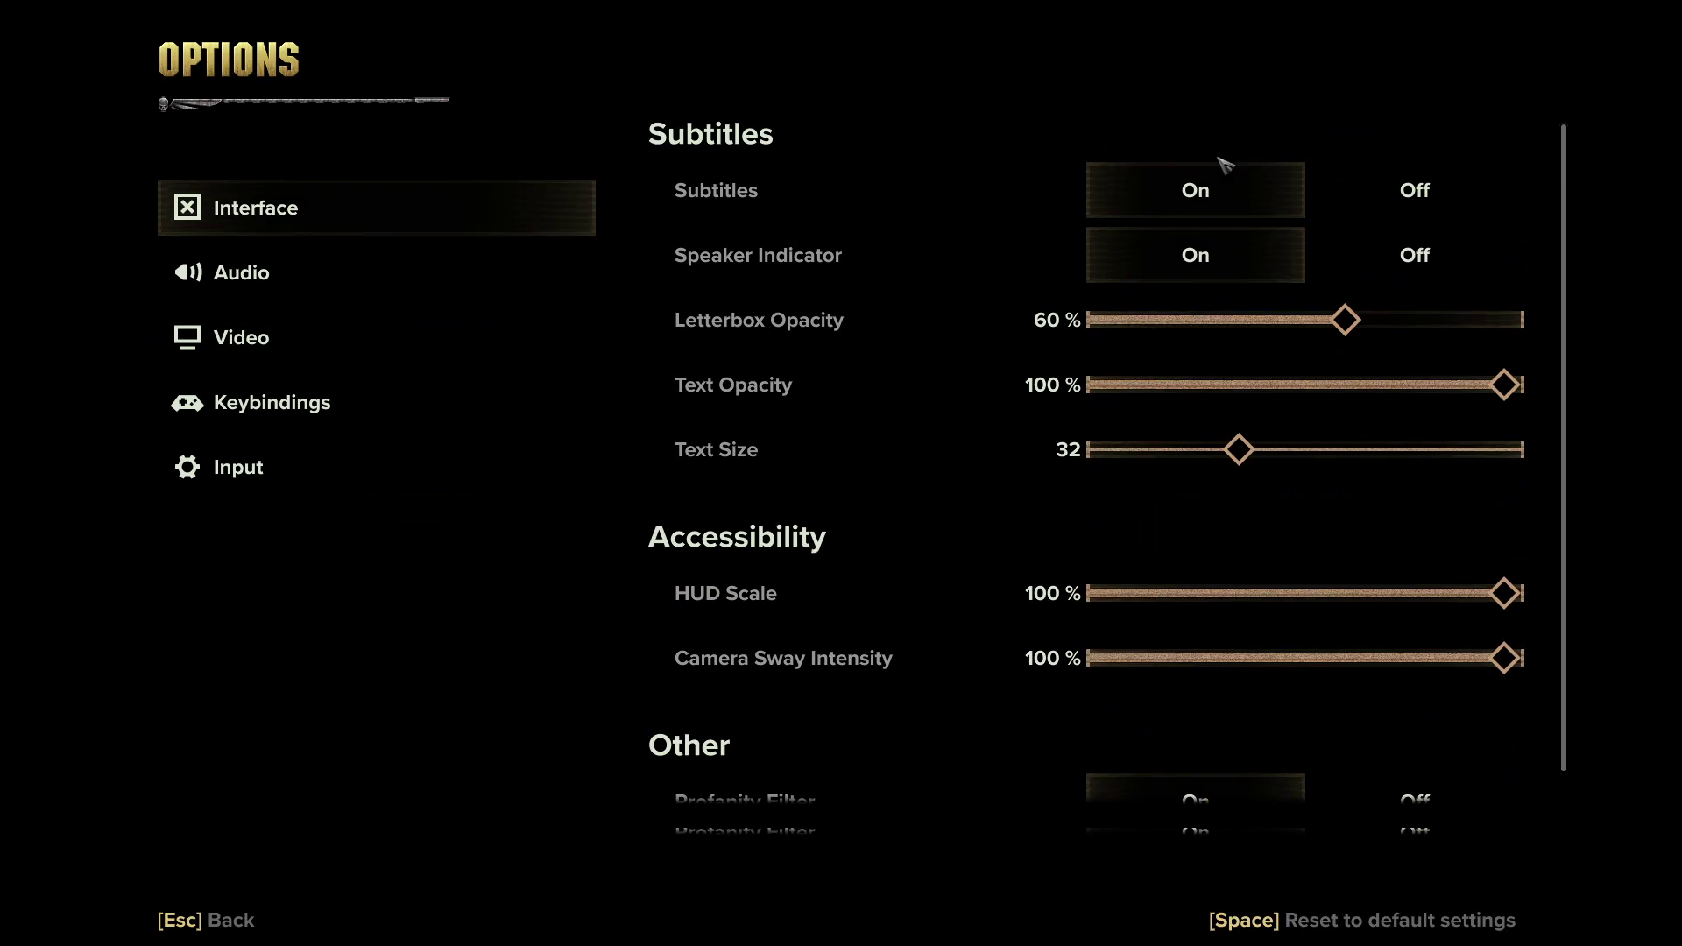
pyautogui.scroll(-1, 719, 526)
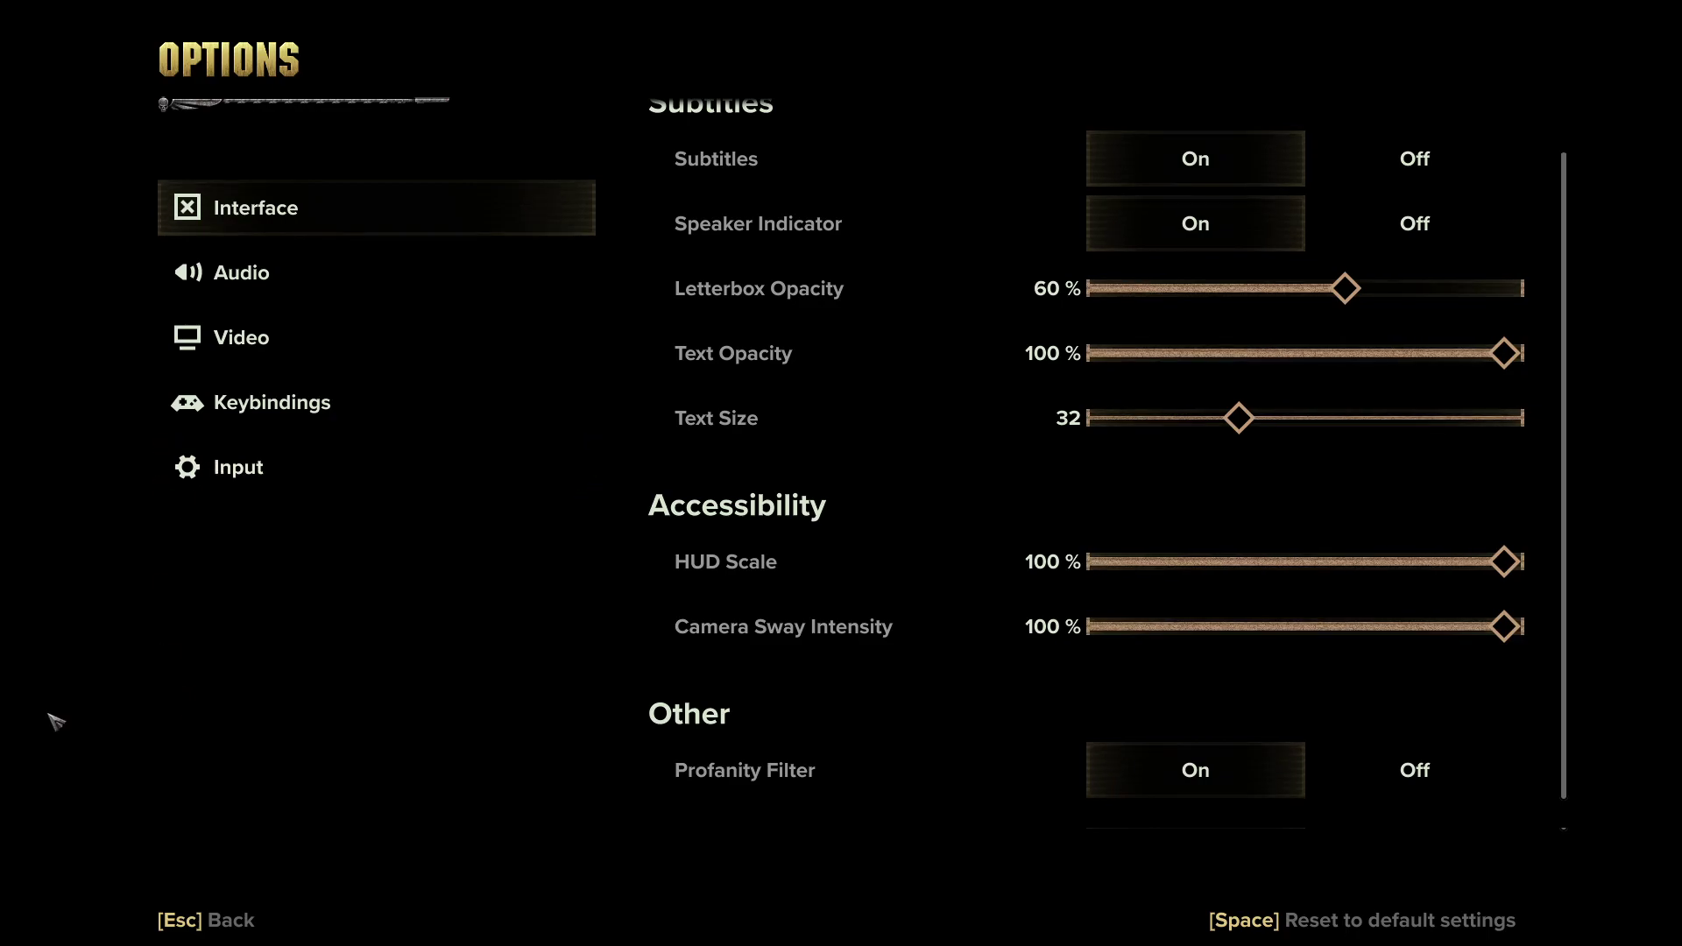
pyautogui.press('Escape')
pyautogui.press('Escape')
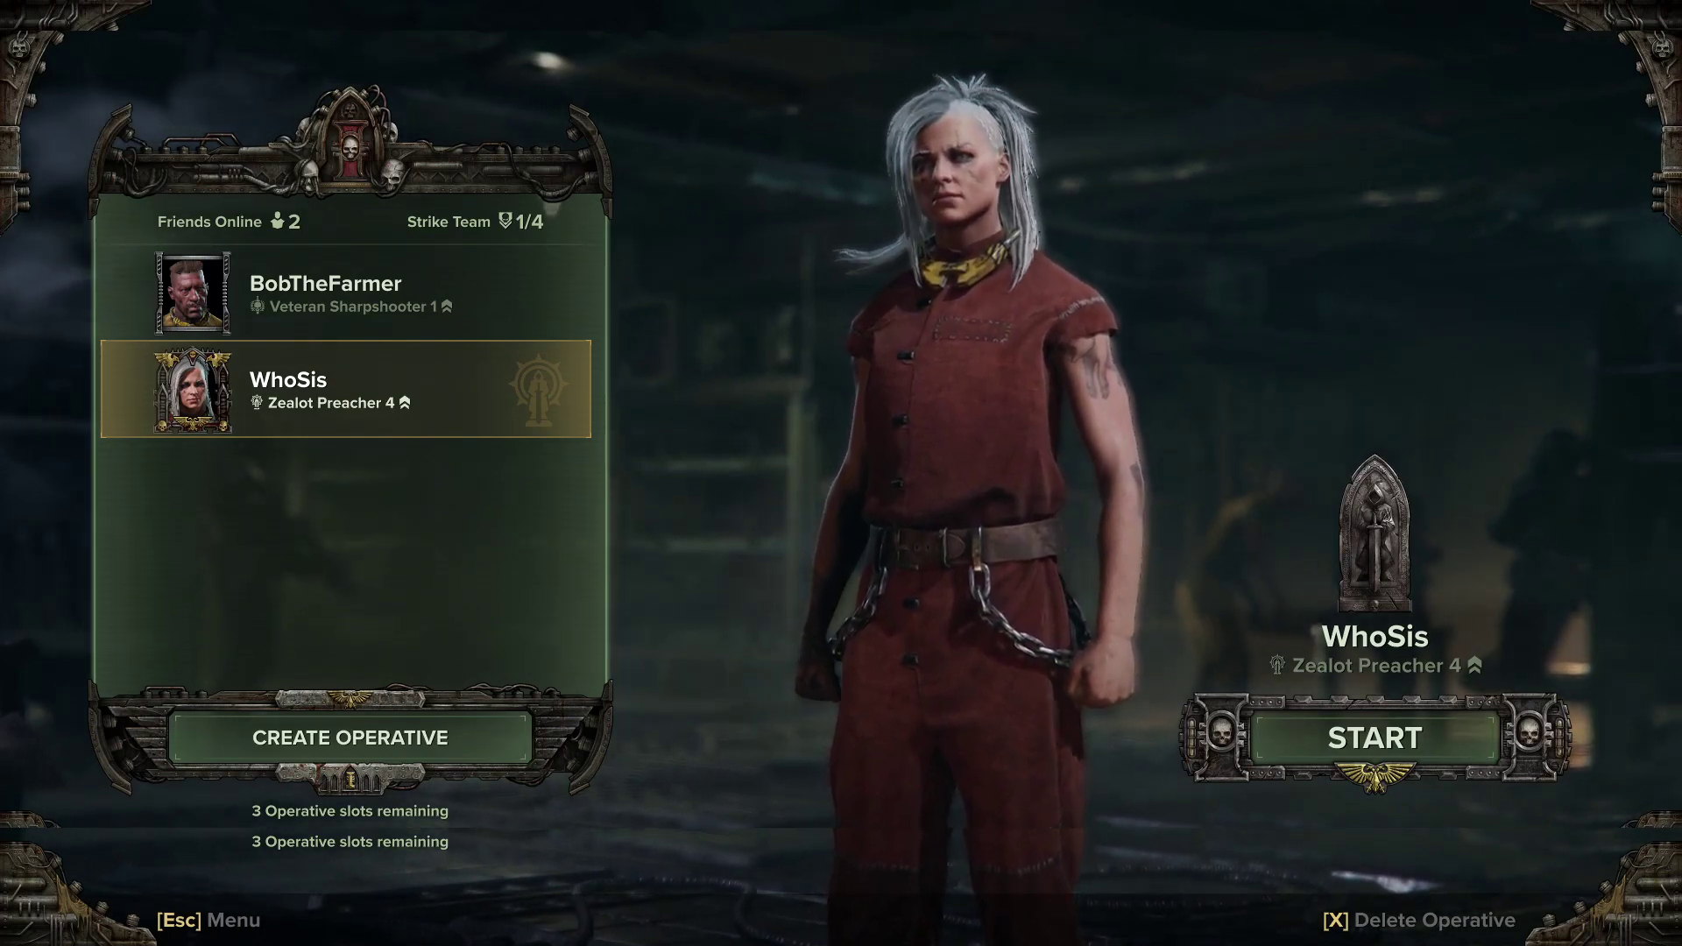
# Step: In File Explorer, go to DATA (D:) > SteamLibrary > steamapps > common
pyautogui.press('super+e')
pyautogui.moveTo(1060, 248); pyautogui.dragTo(877, 123)
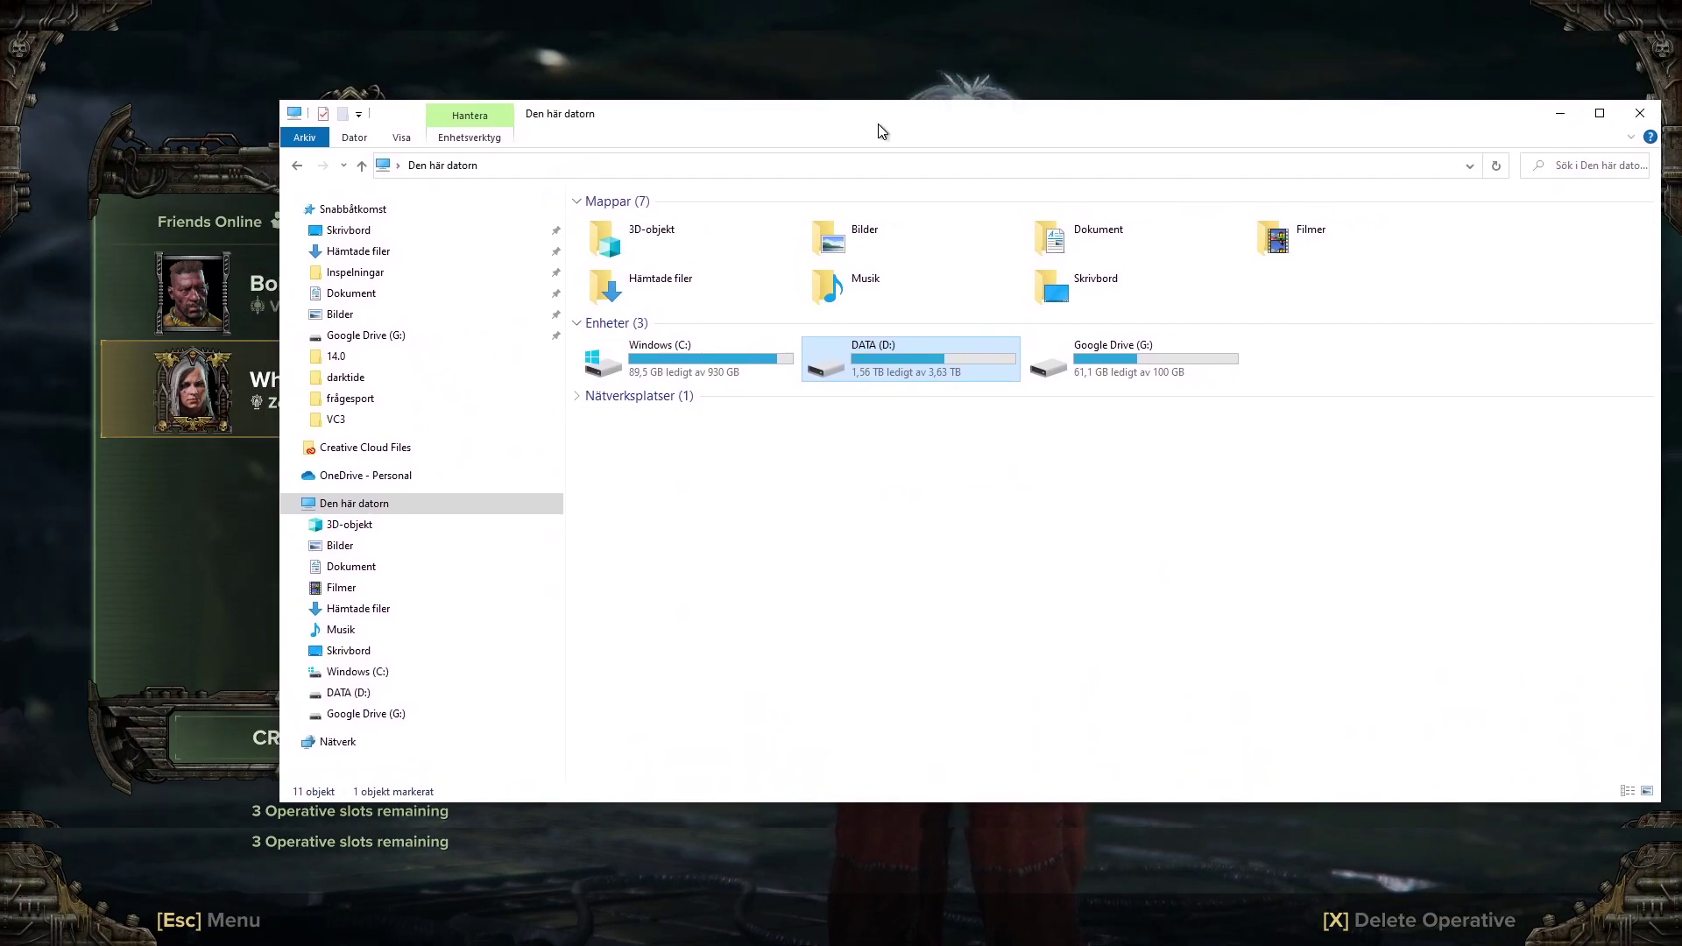
pyautogui.moveTo(930, 364)
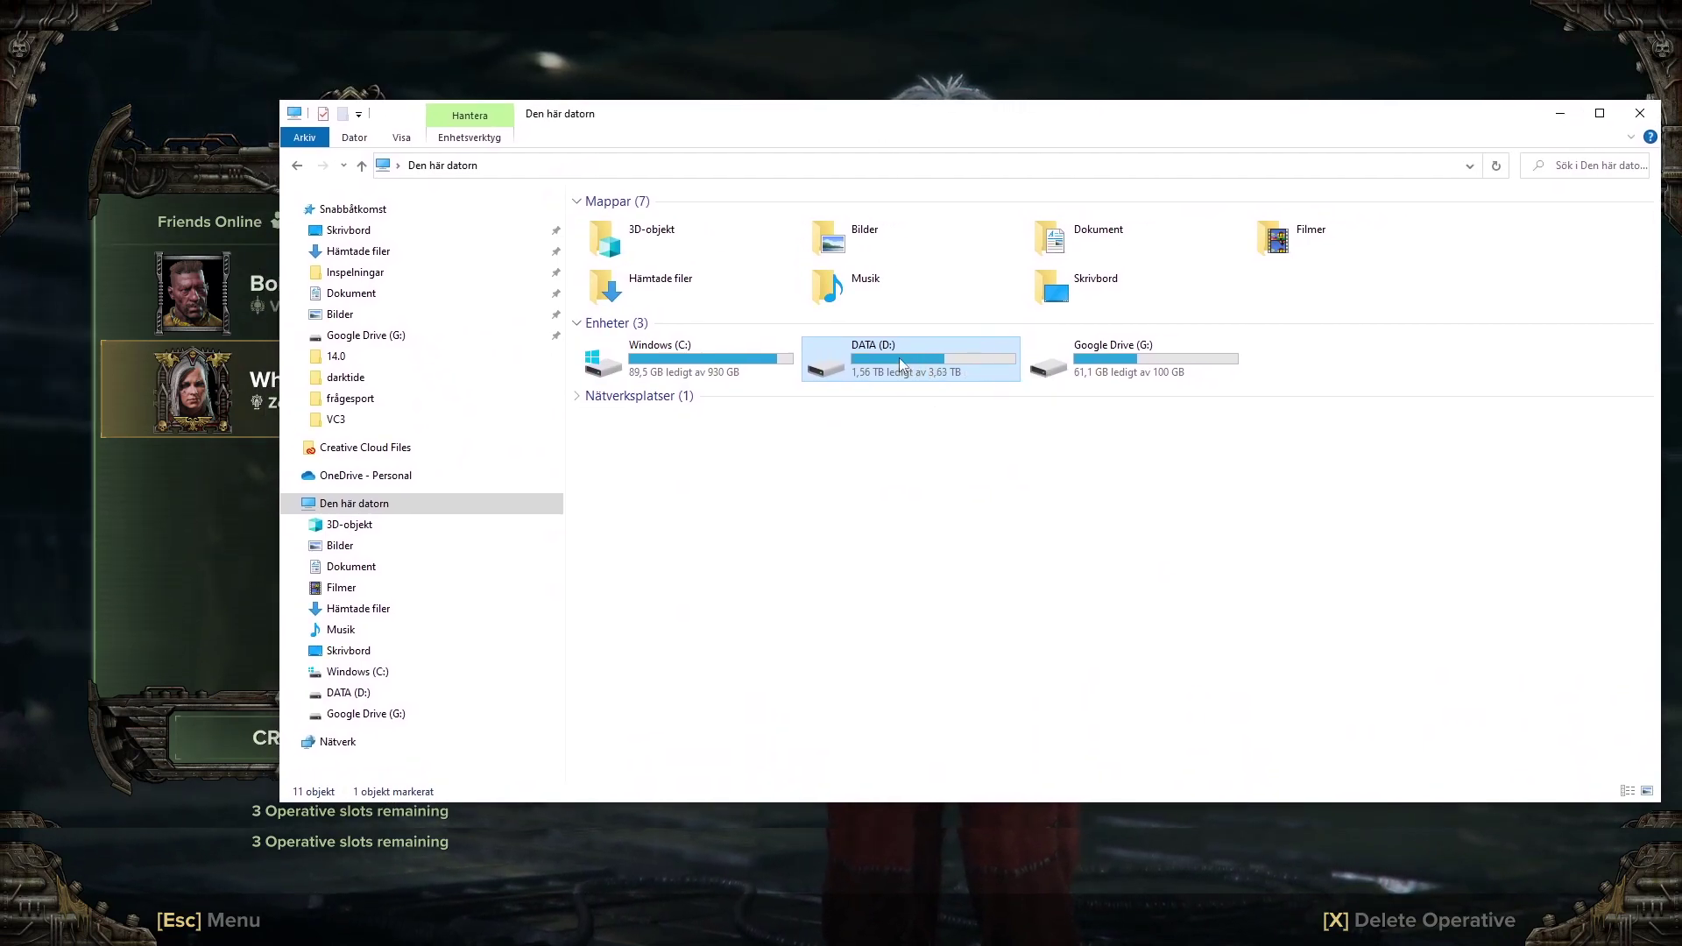
pyautogui.doubleClick(899, 358)
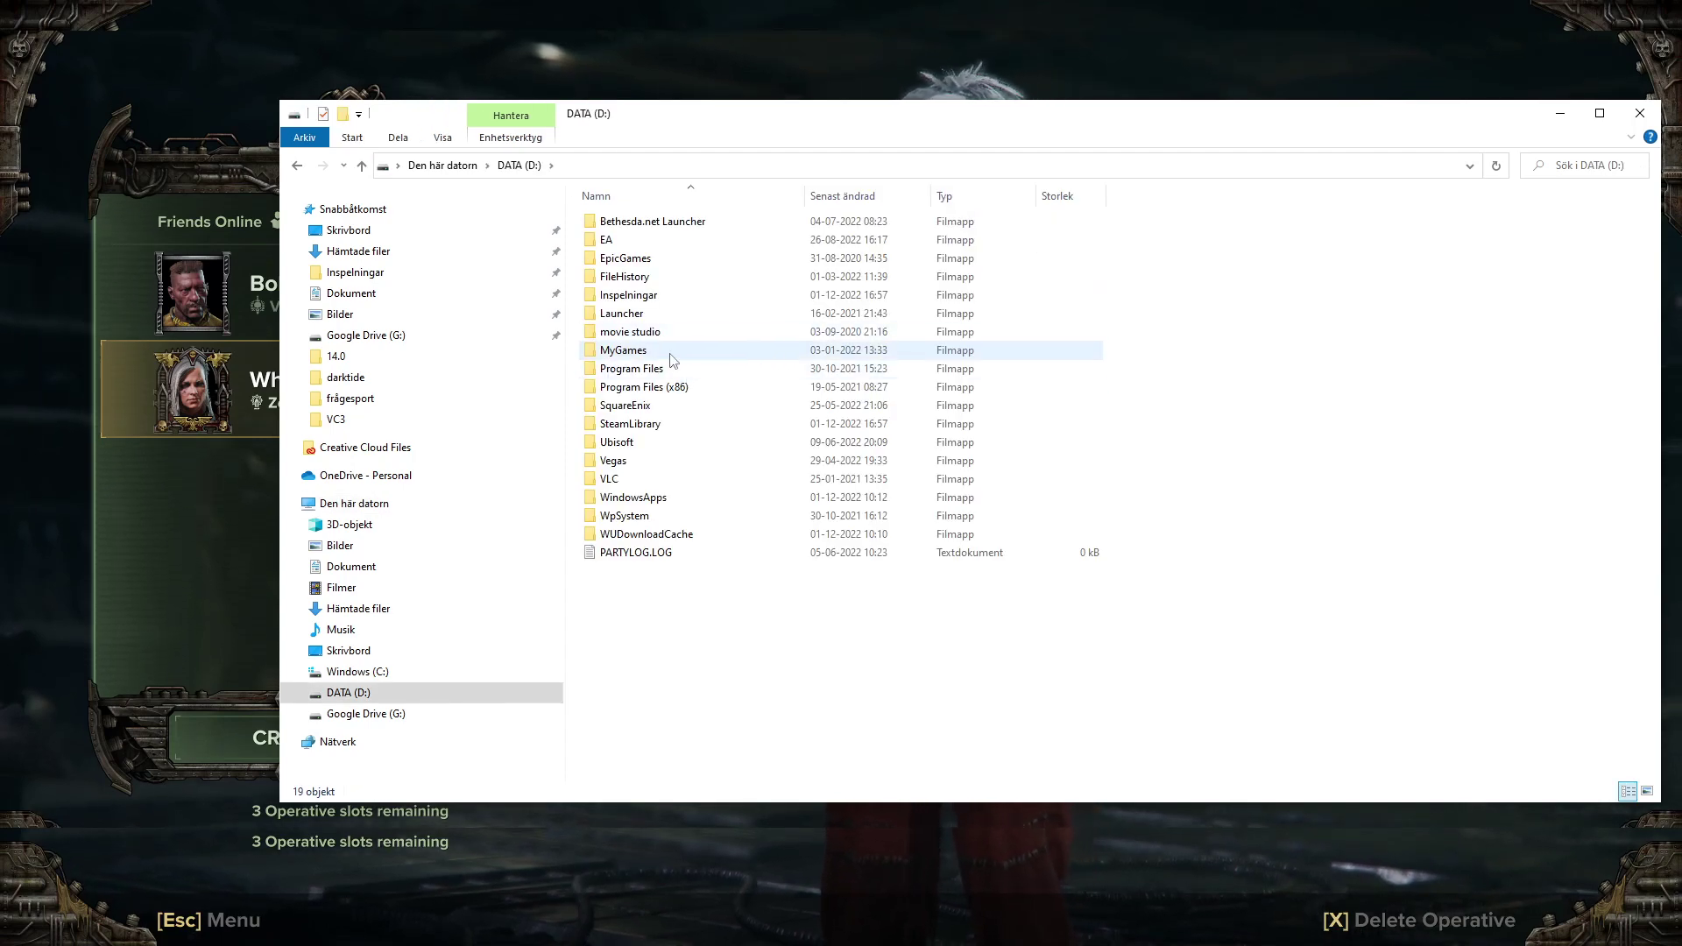
pyautogui.doubleClick(629, 424)
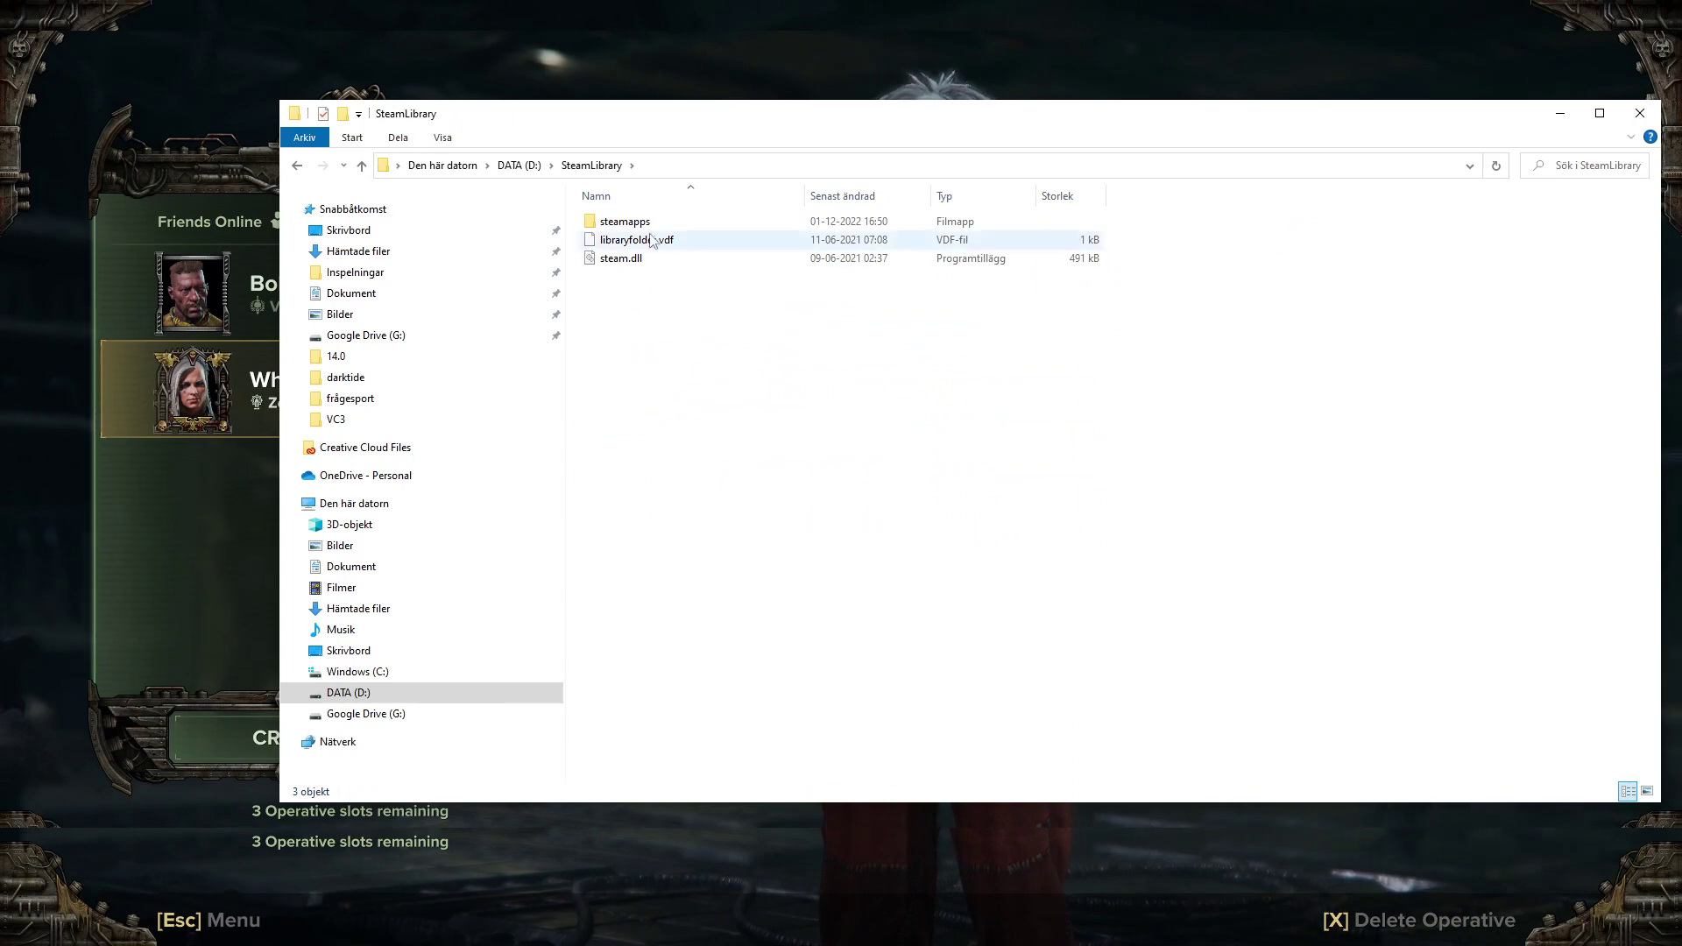
pyautogui.doubleClick(636, 222)
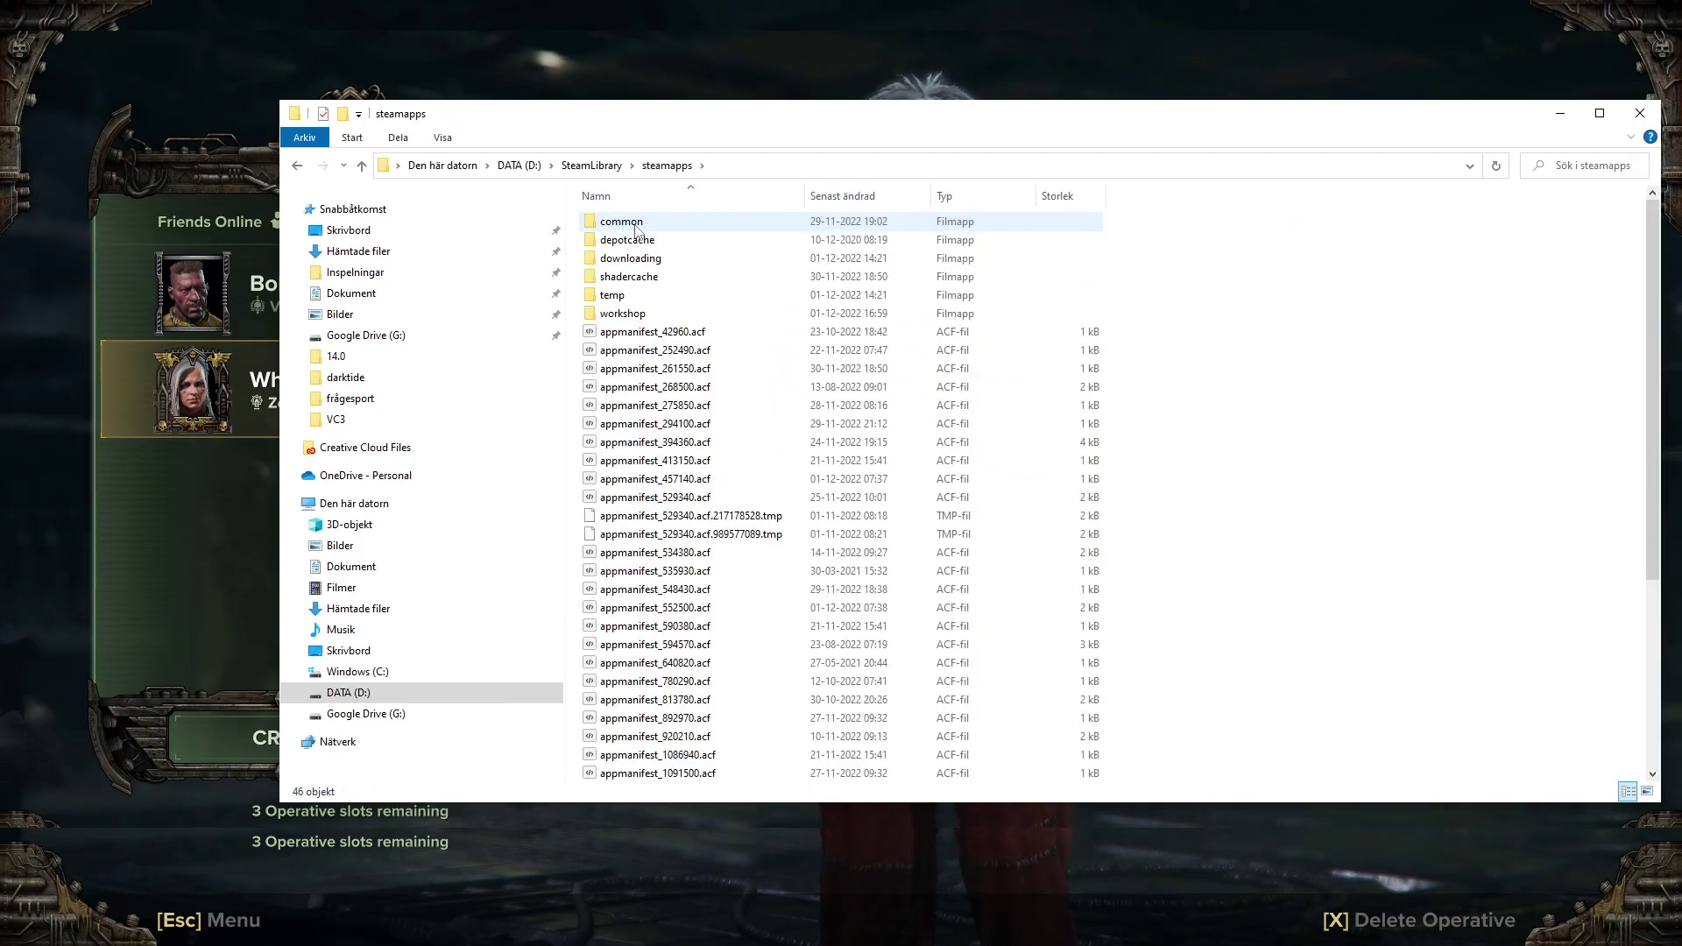
pyautogui.doubleClick(676, 229)
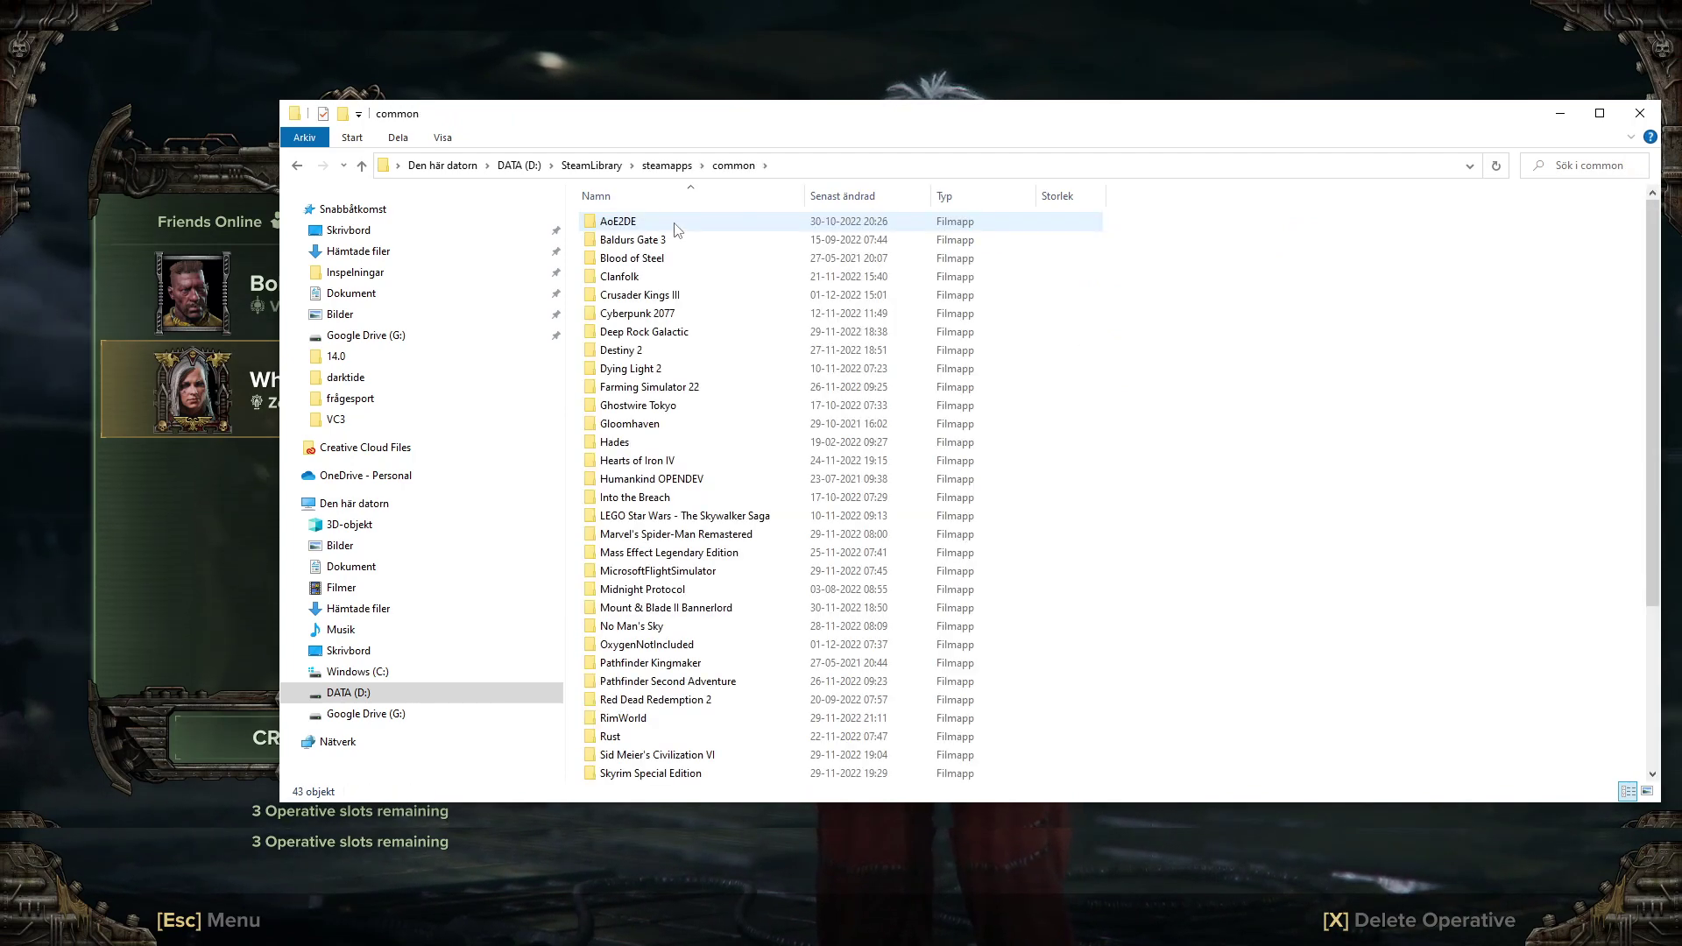
# Step: Go into DARKTIDE > bundle > application_settings and open win32_settings.ini in Notepad
pyautogui.scroll(-2, 690, 438)
pyautogui.scroll(-3, 690, 462)
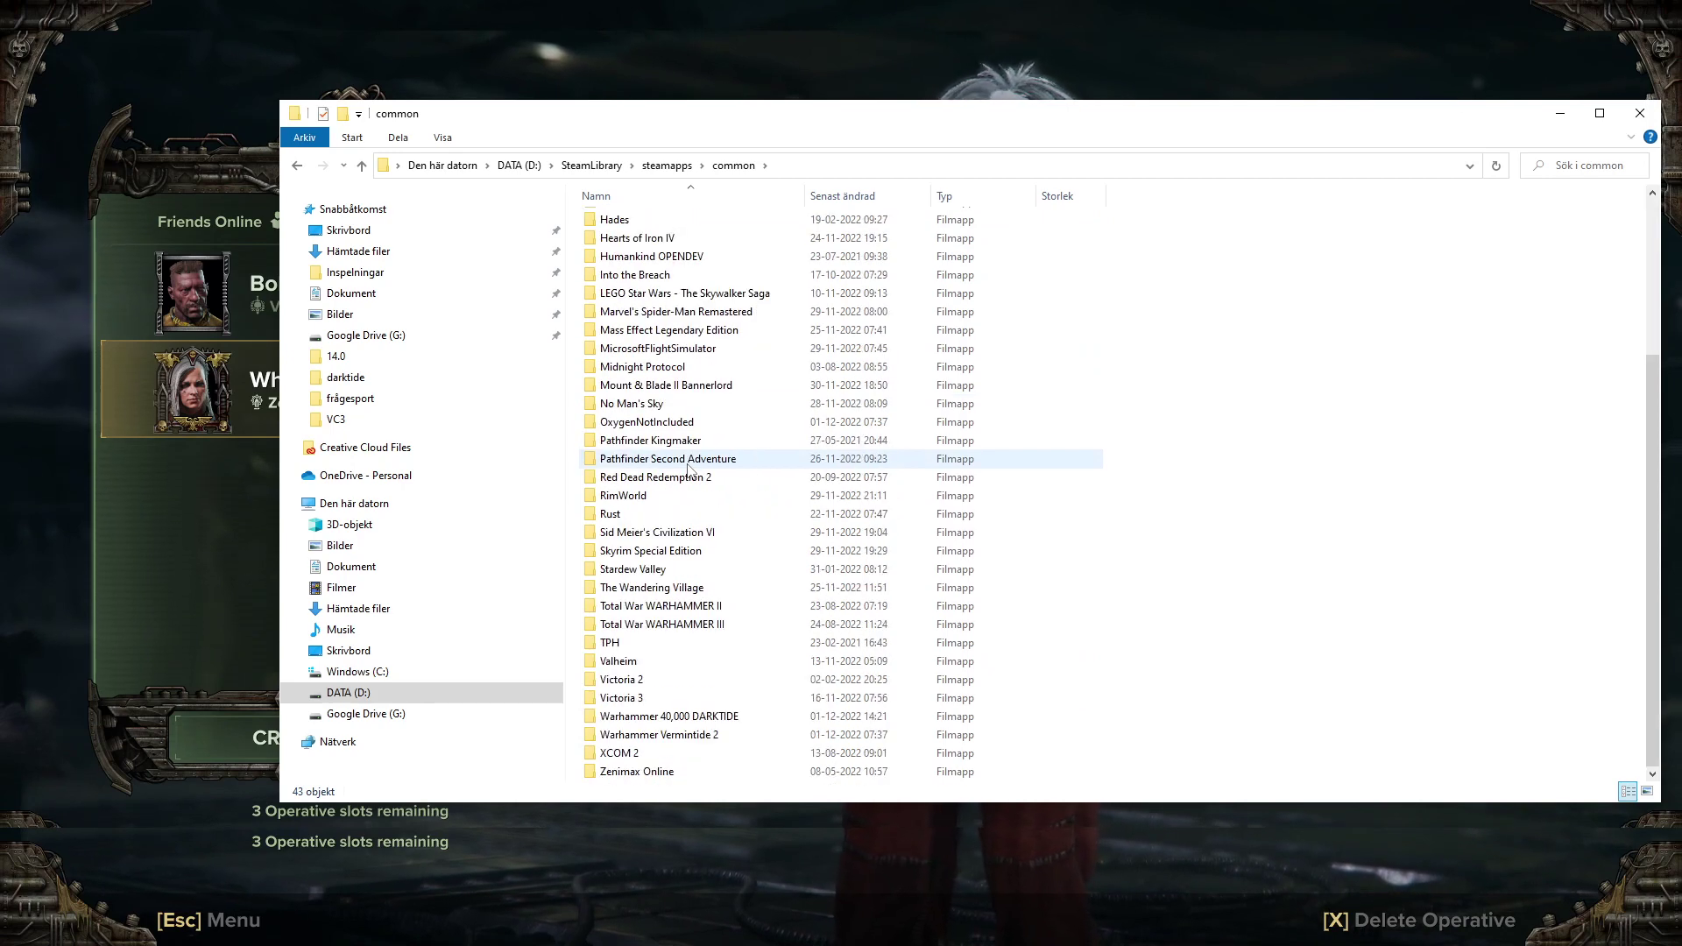
pyautogui.doubleClick(687, 718)
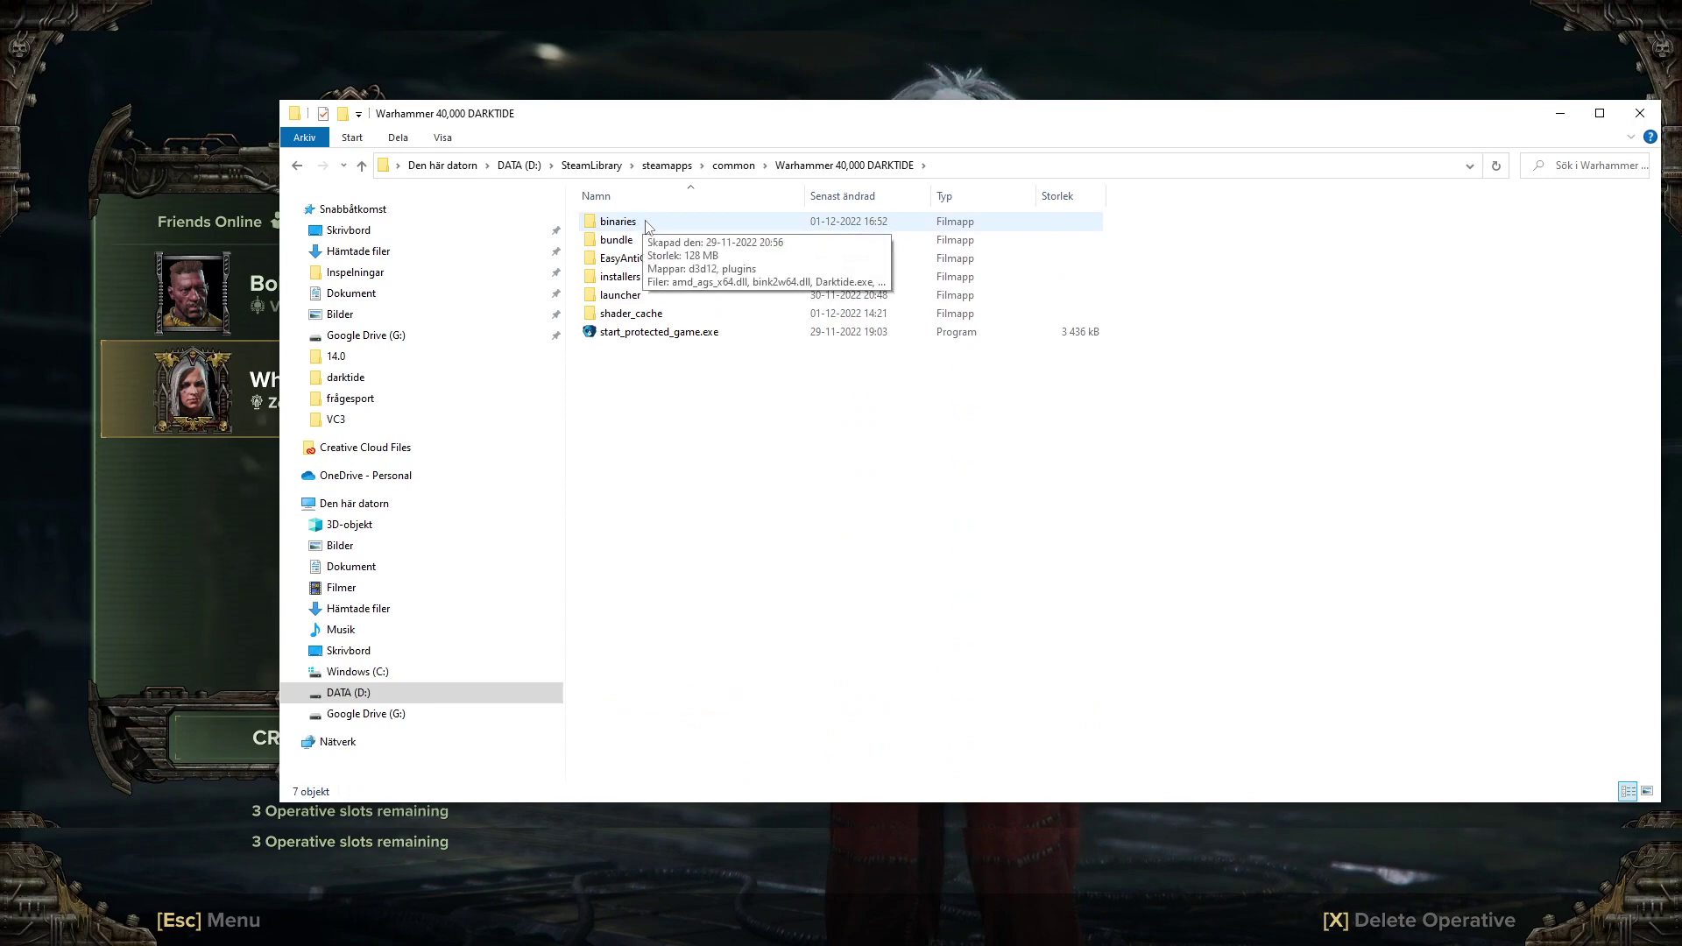
pyautogui.doubleClick(644, 225)
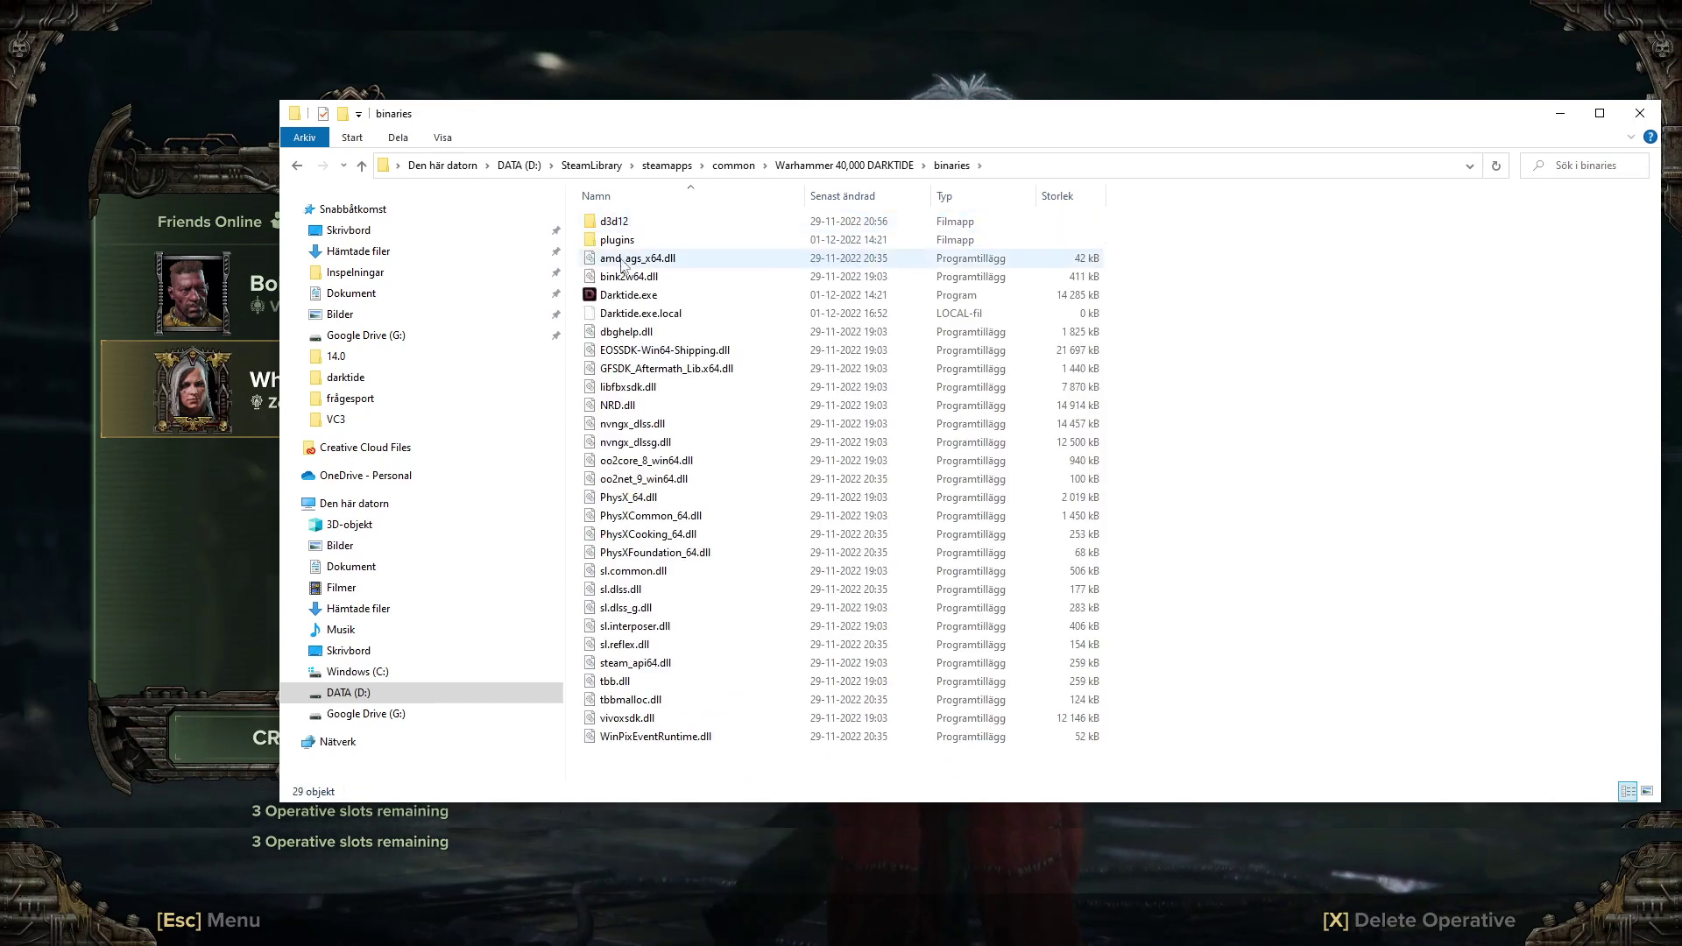
pyautogui.click(361, 166)
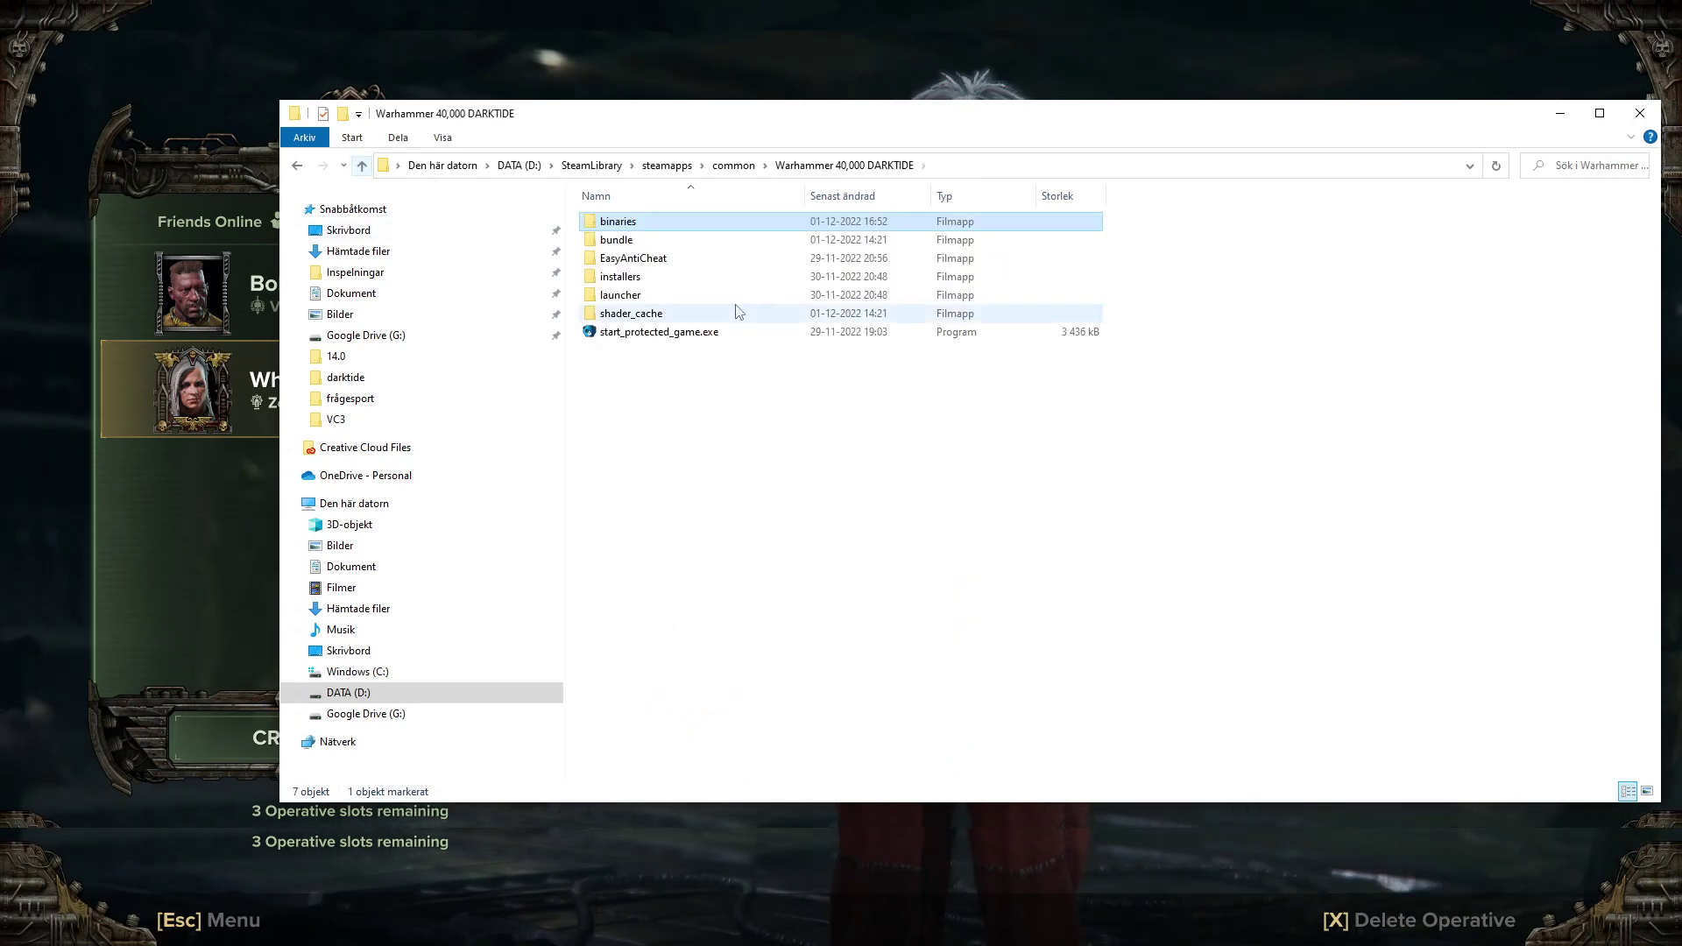
pyautogui.doubleClick(662, 241)
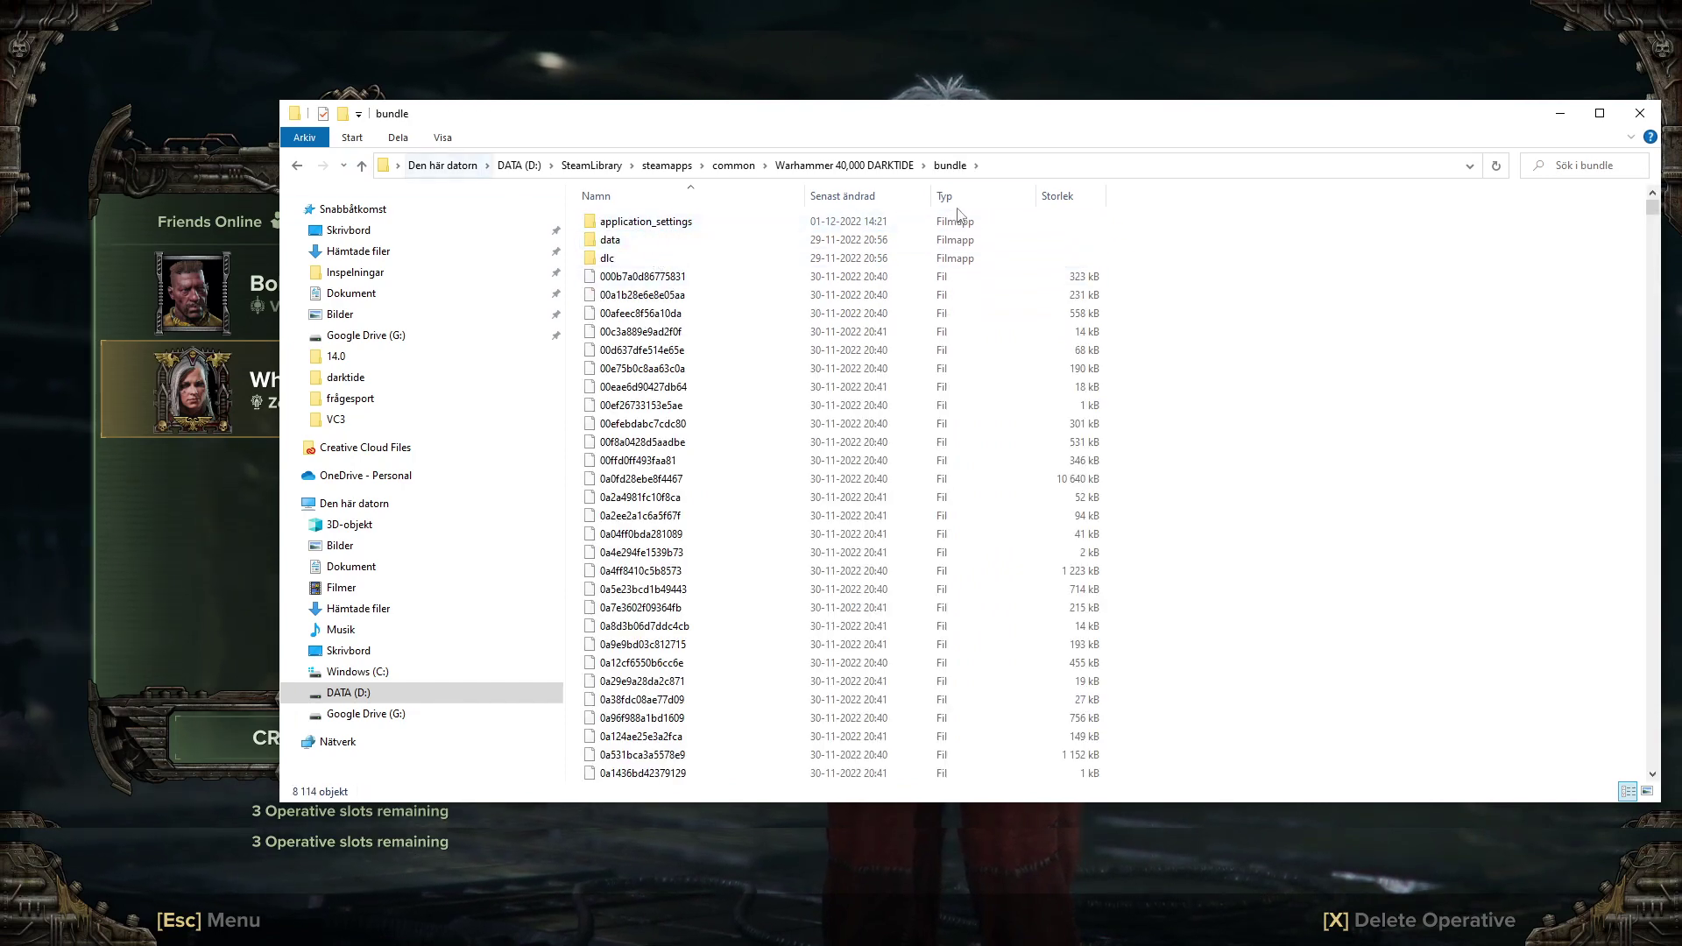
pyautogui.click(361, 166)
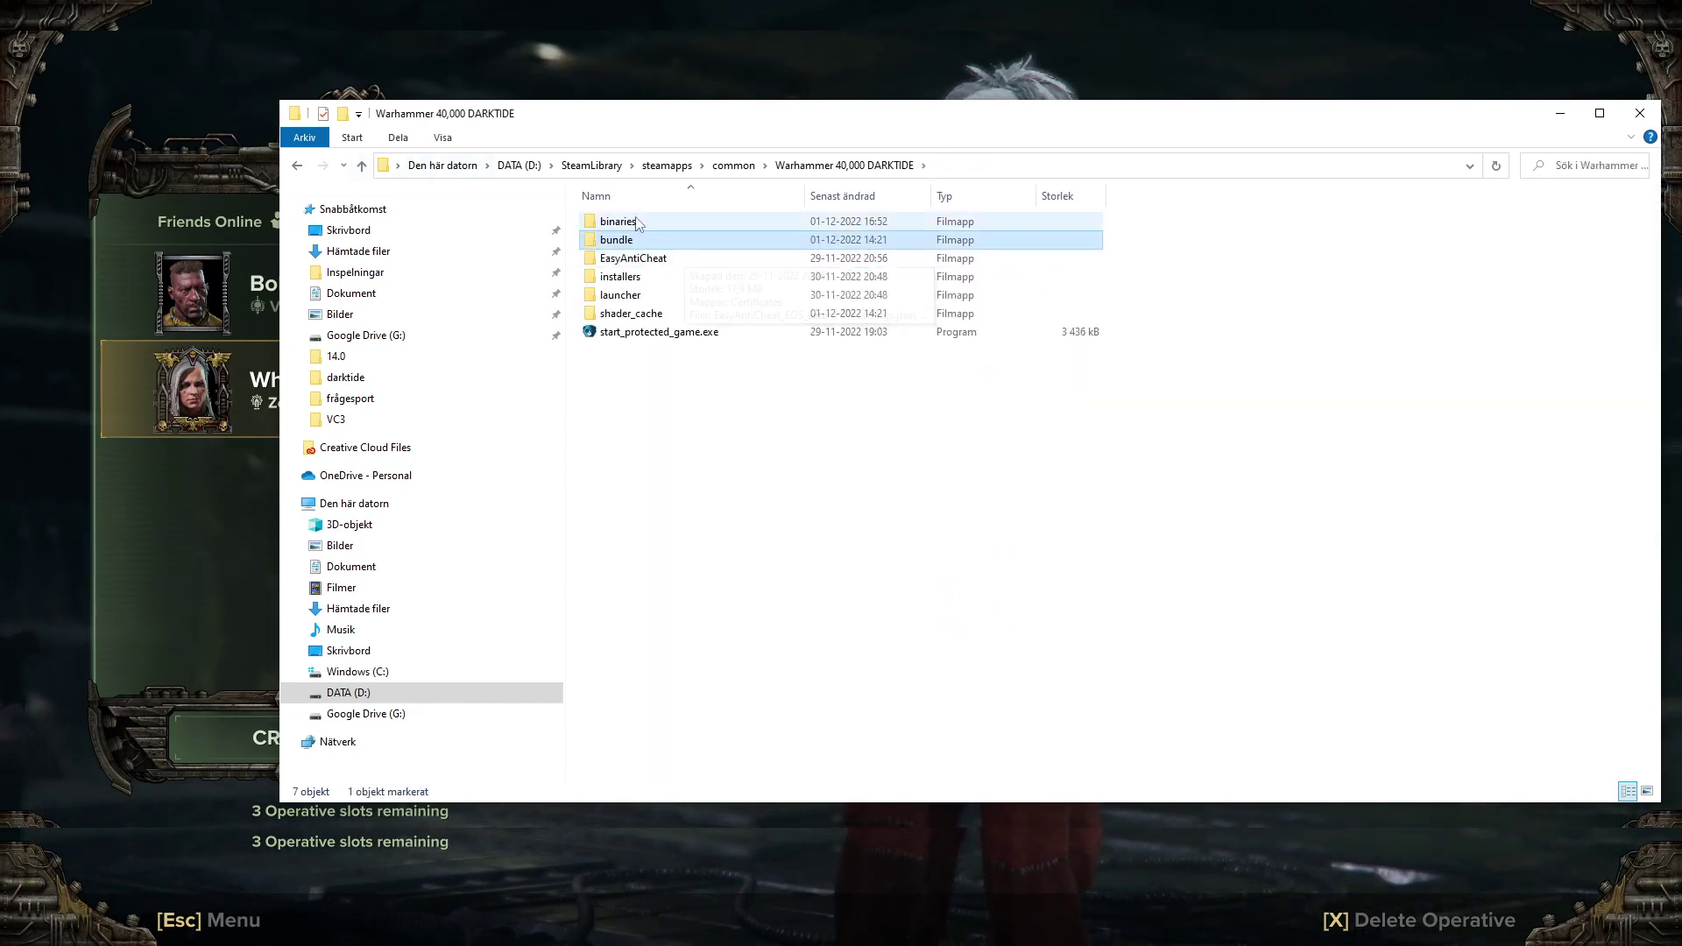
pyautogui.doubleClick(671, 247)
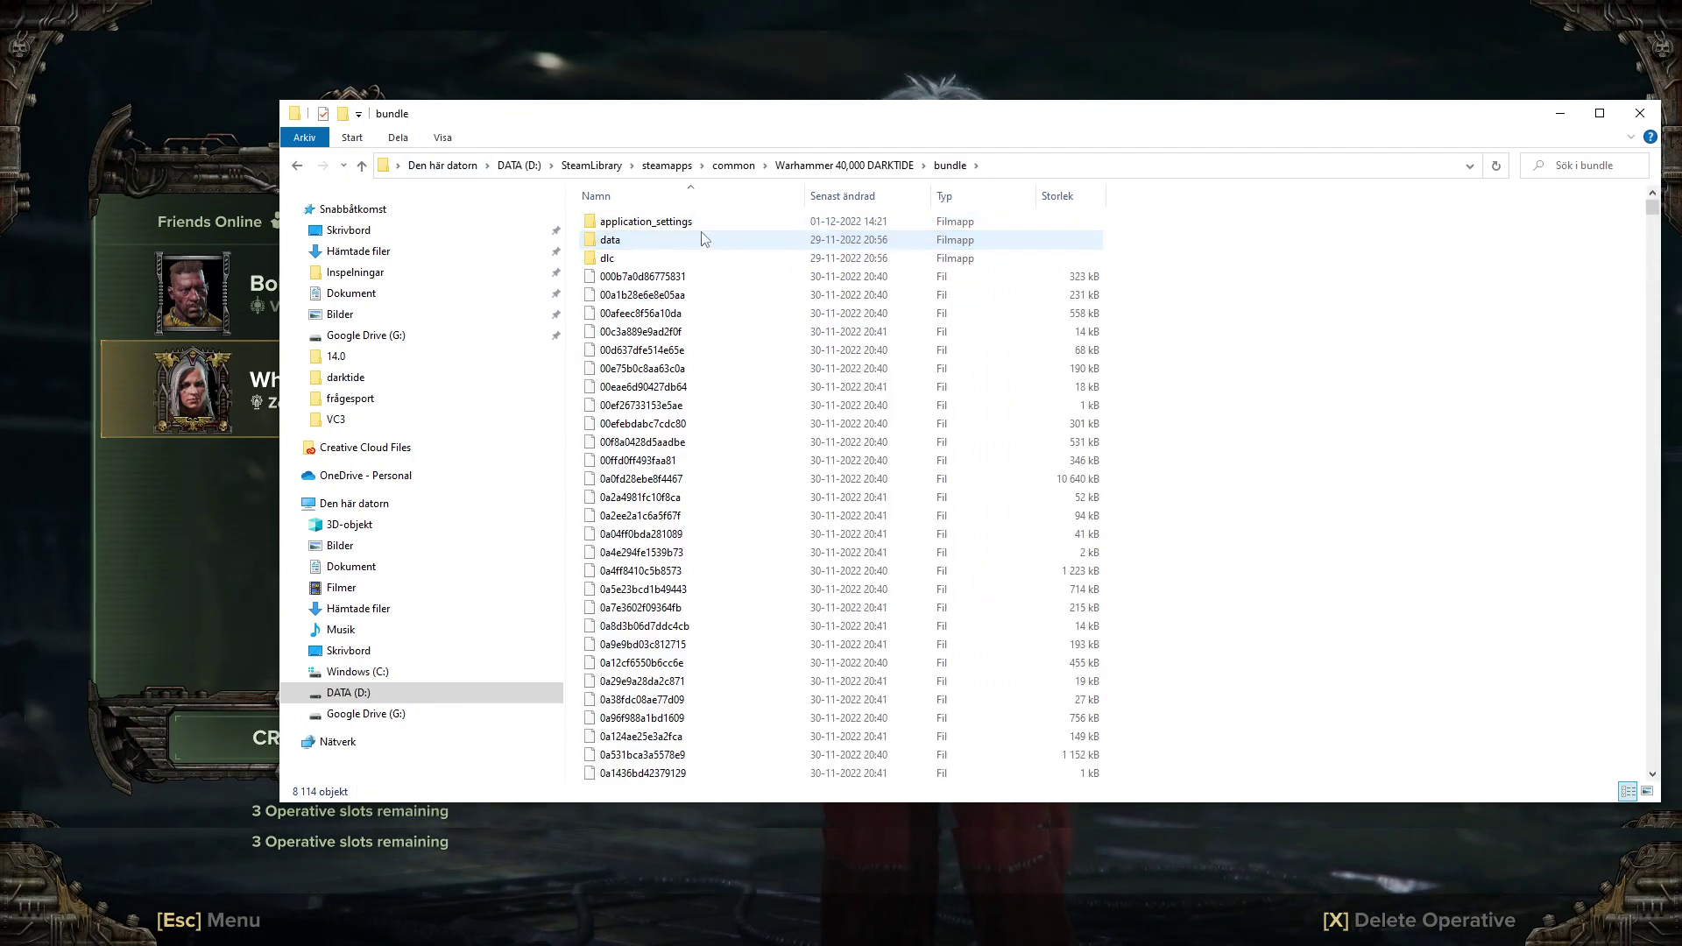
pyautogui.doubleClick(666, 222)
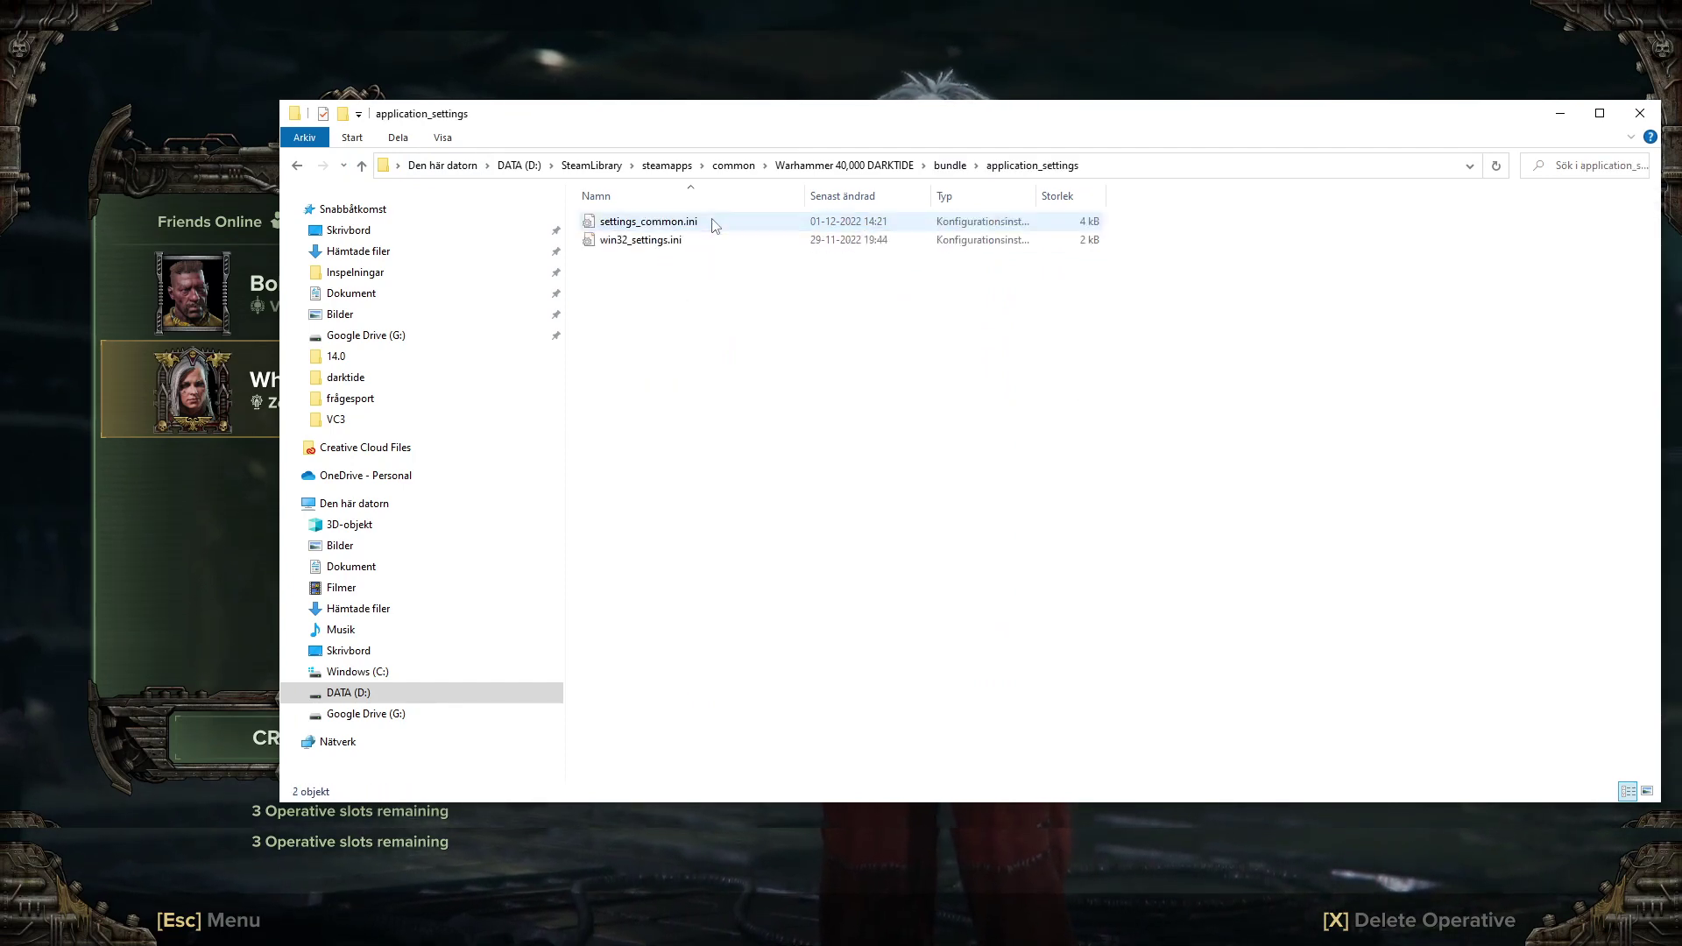
pyautogui.doubleClick(631, 245)
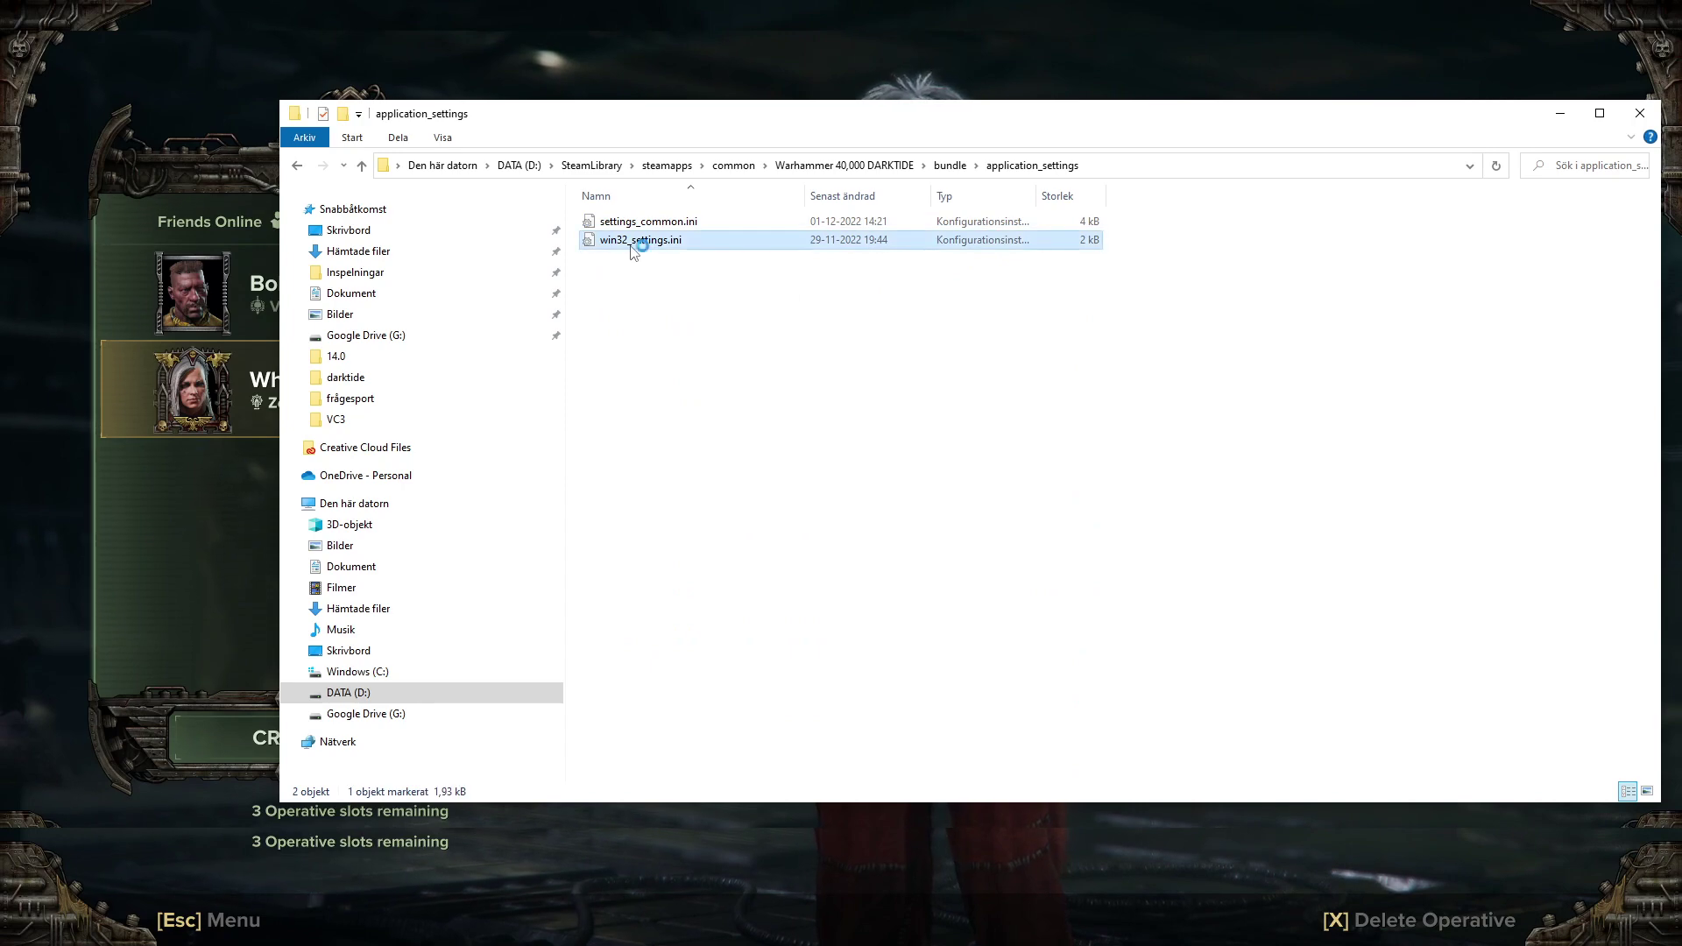
# Step: Centre Notepad, scroll to the renderer block's 1920 1080 resolution and back, then minimize it
pyautogui.moveTo(264, 545); pyautogui.dragTo(859, 137)
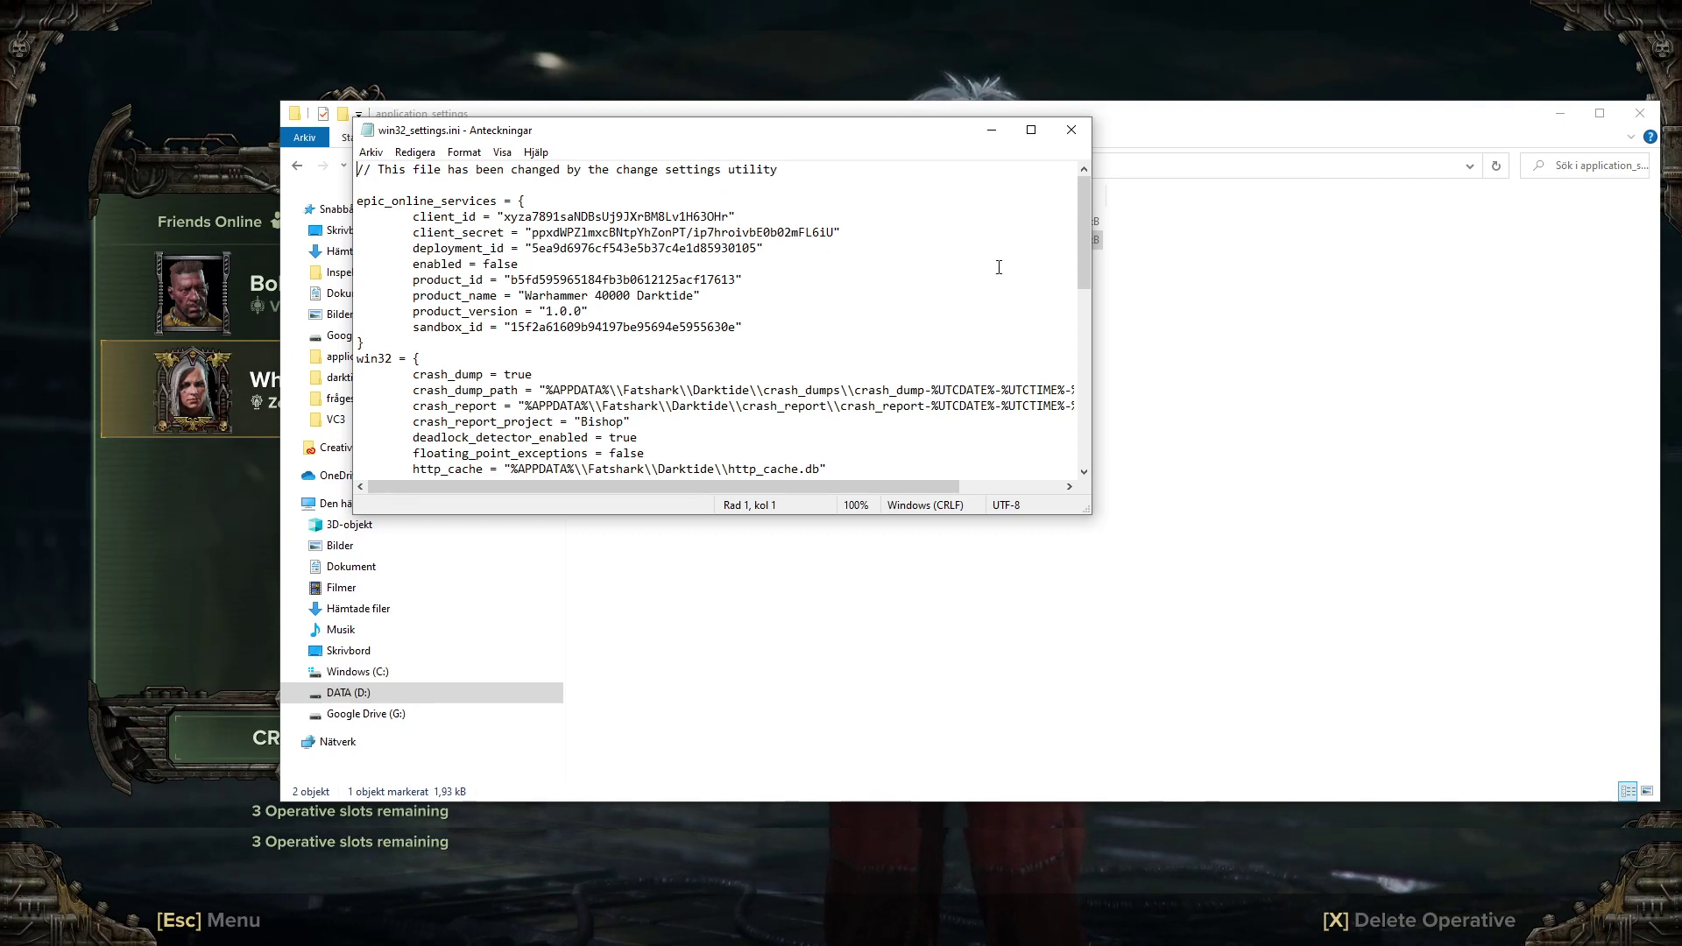
pyautogui.moveTo(1086, 219); pyautogui.dragTo(1074, 369)
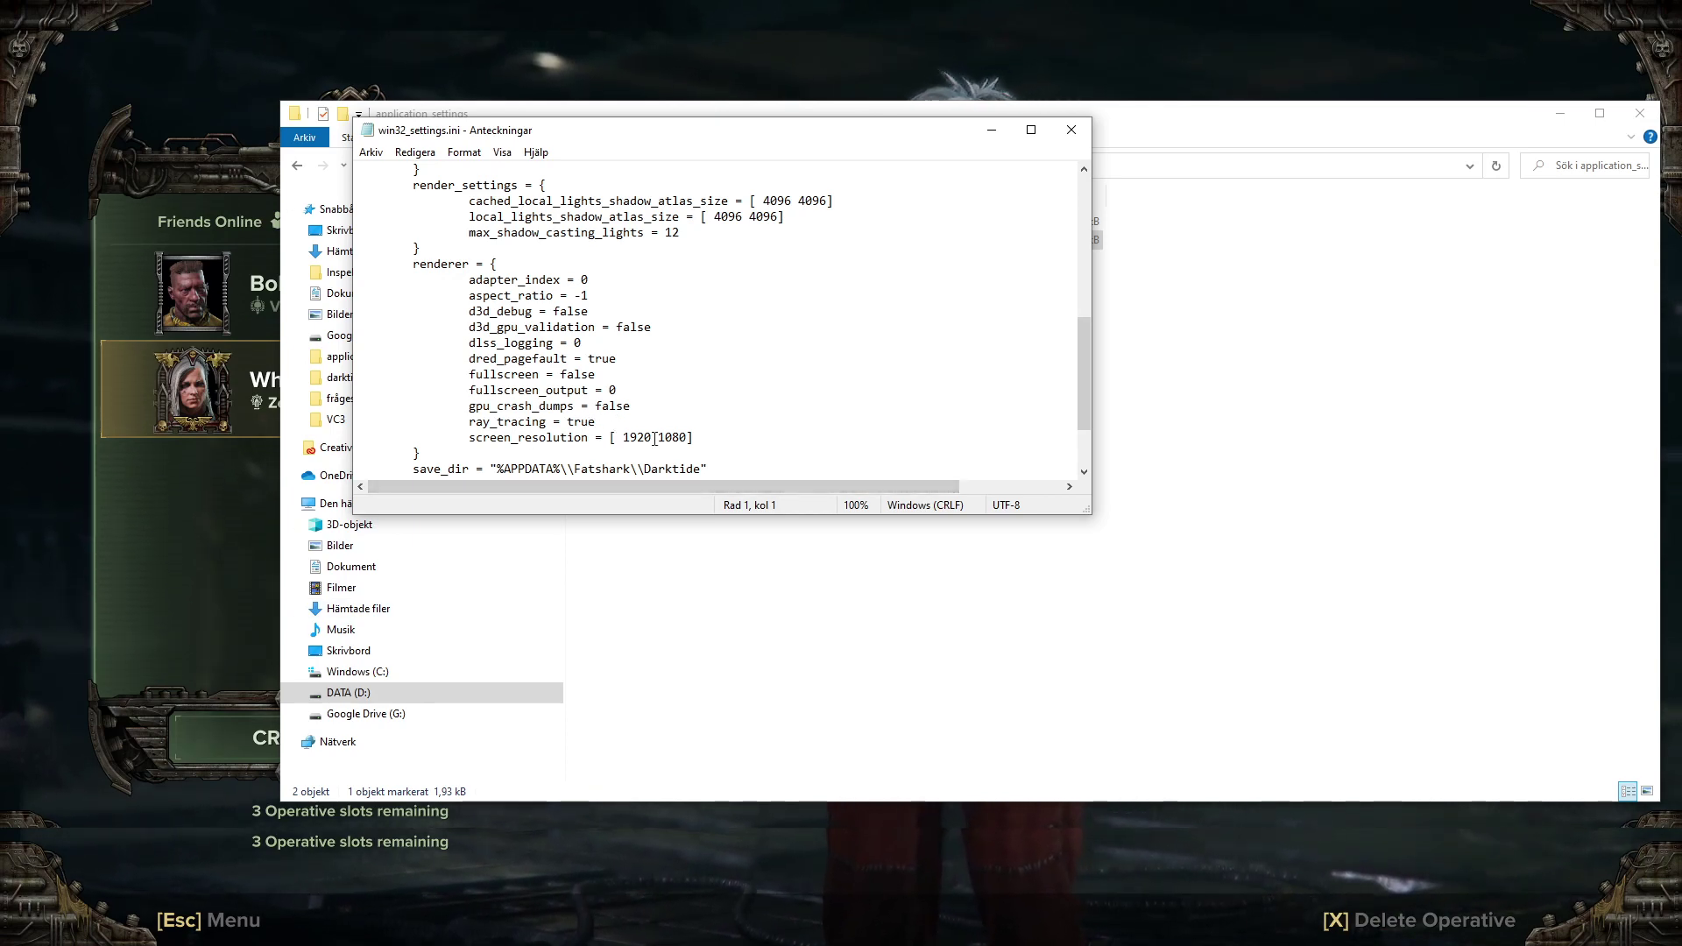
pyautogui.moveTo(1083, 365); pyautogui.dragTo(1114, 221)
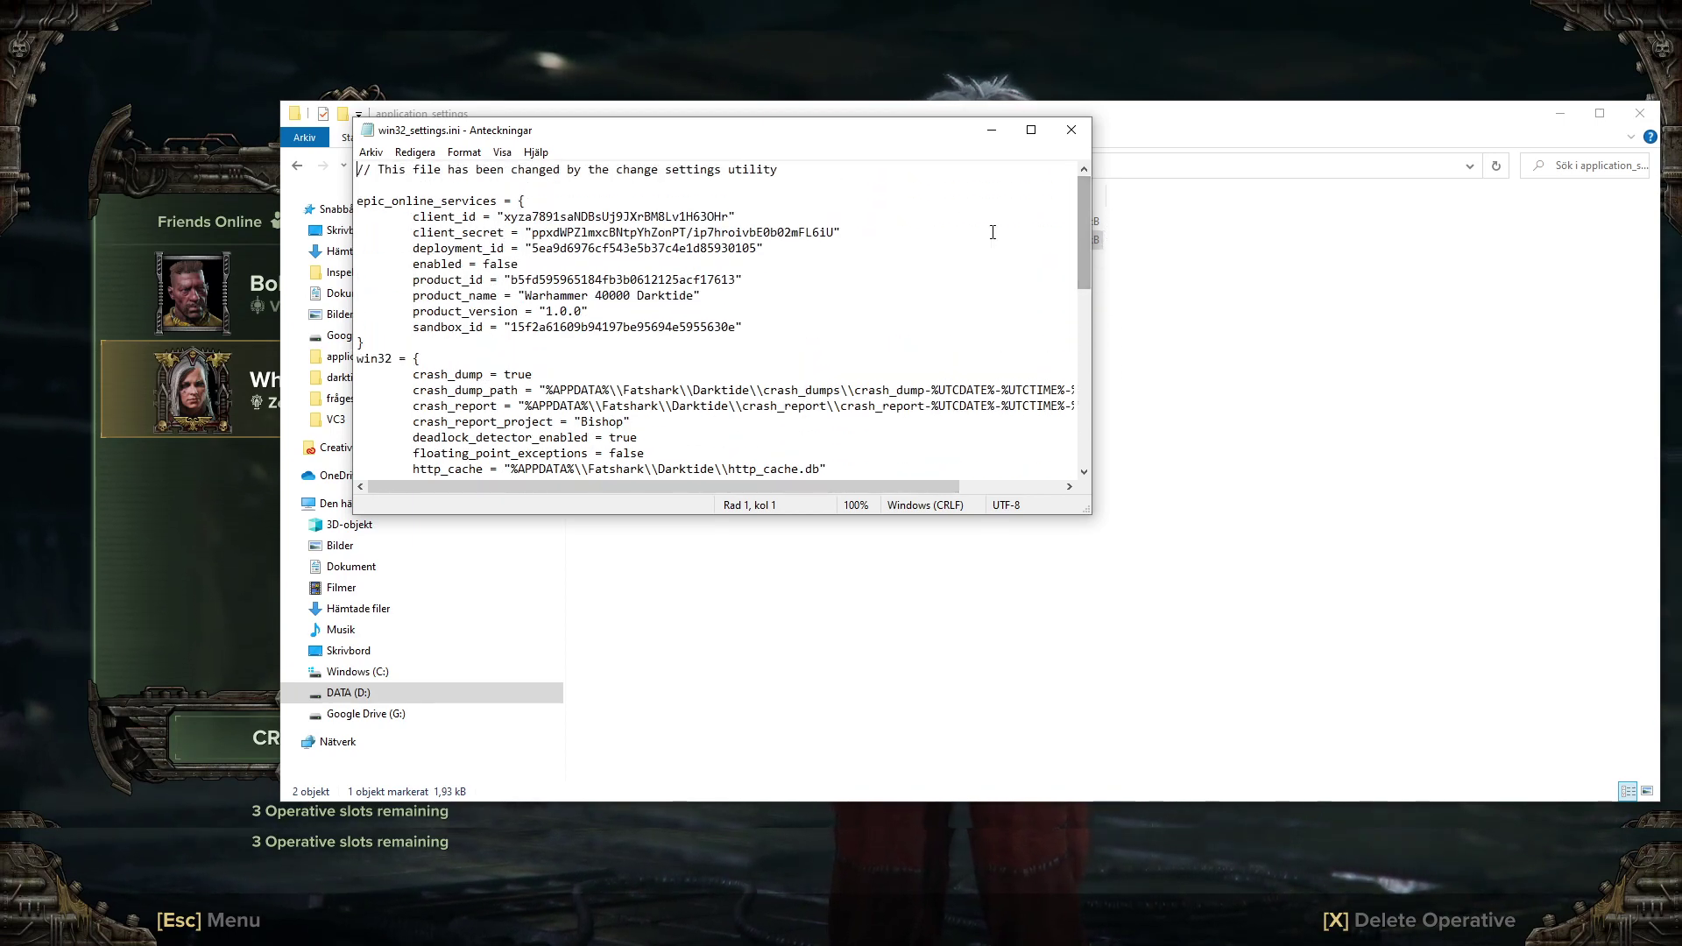
pyautogui.click(992, 129)
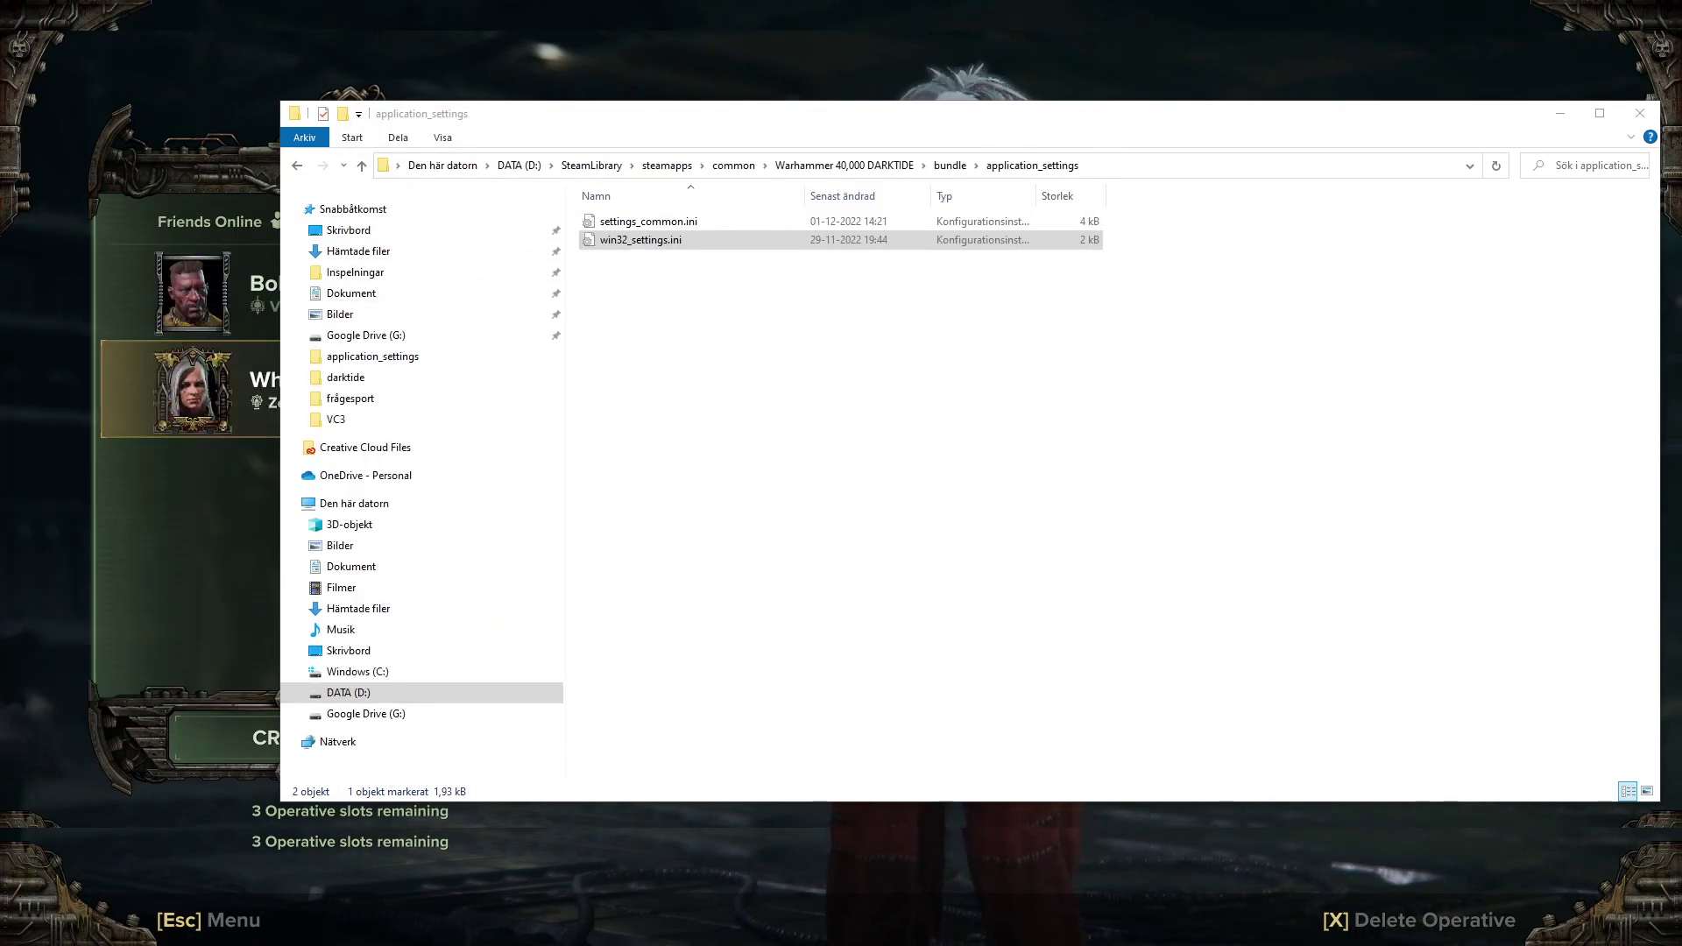
# Step: Hide File Explorer and bring the Steam library's Darktide page over the game
pyautogui.hotkey('alt', 'Tab')
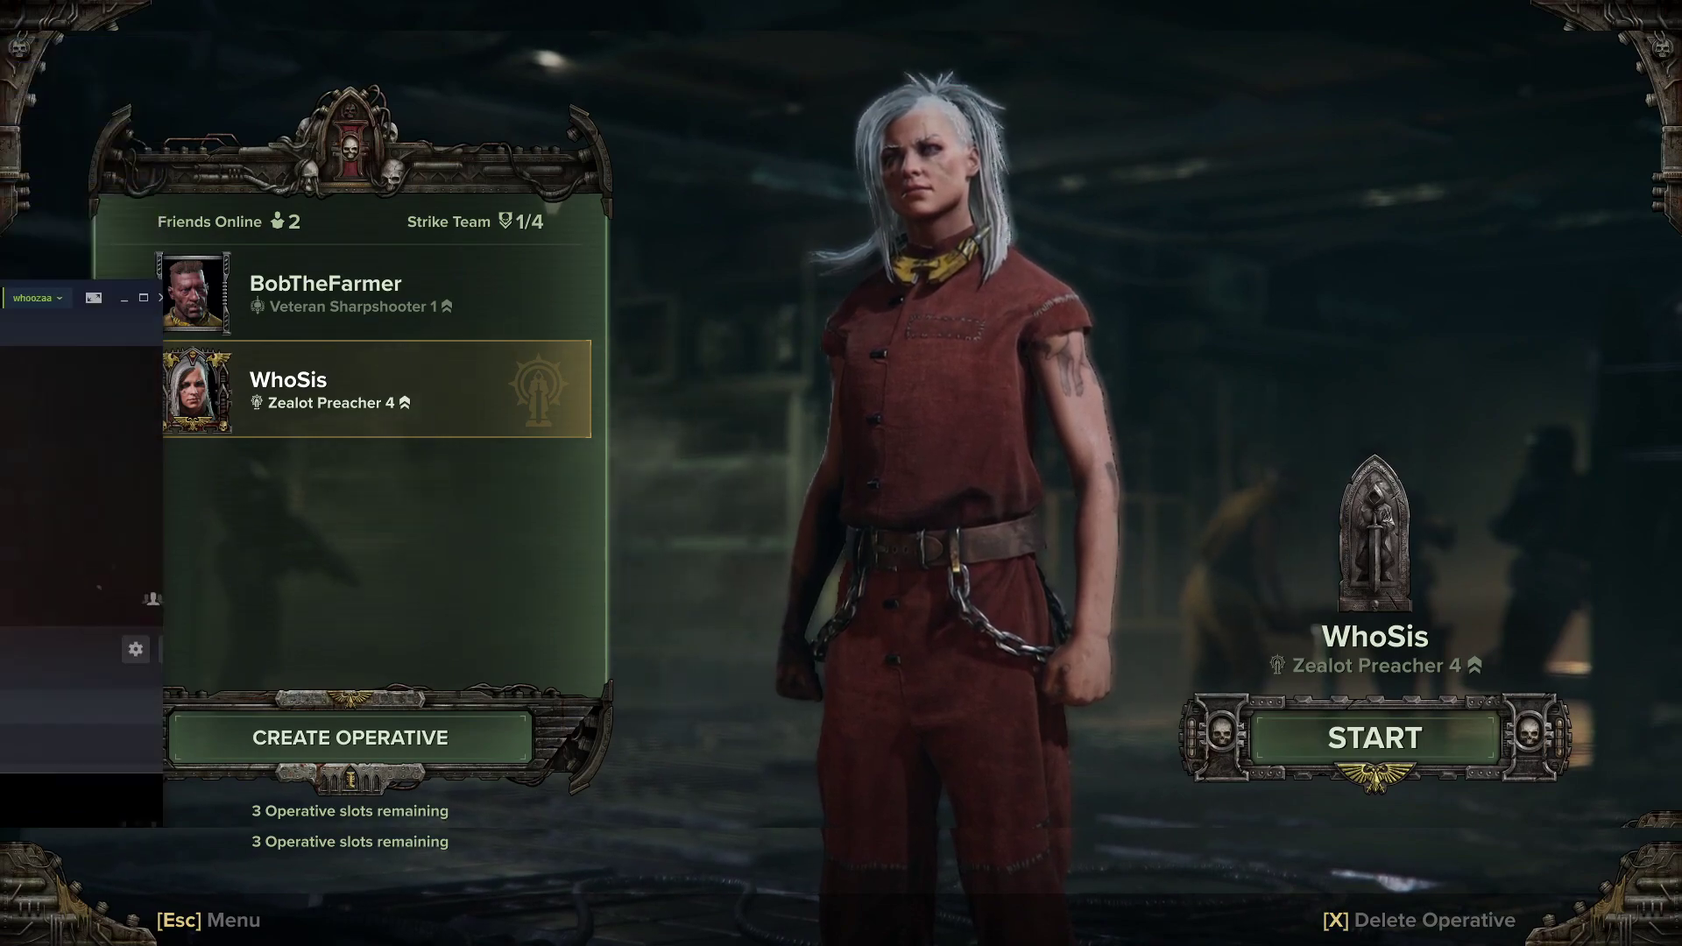
pyautogui.moveTo(53, 317); pyautogui.dragTo(759, 29)
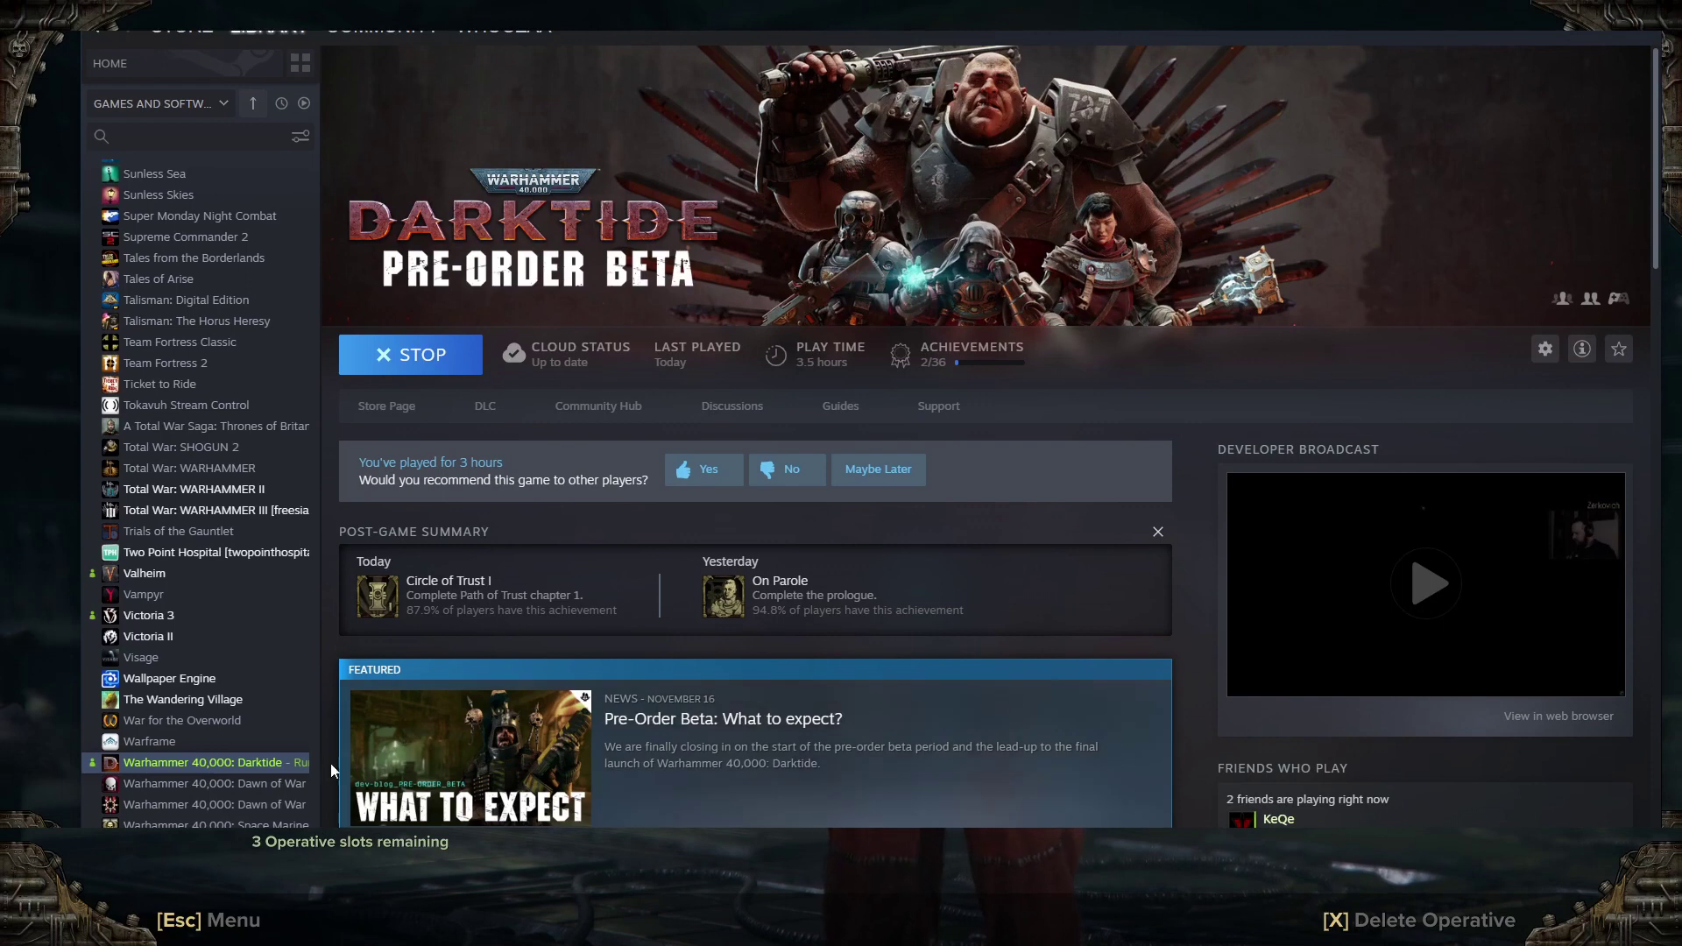
# Step: Check Darktide's Local Files properties in Steam, 39.66 GB on DATA (D:), and close them
pyautogui.rightClick(222, 767)
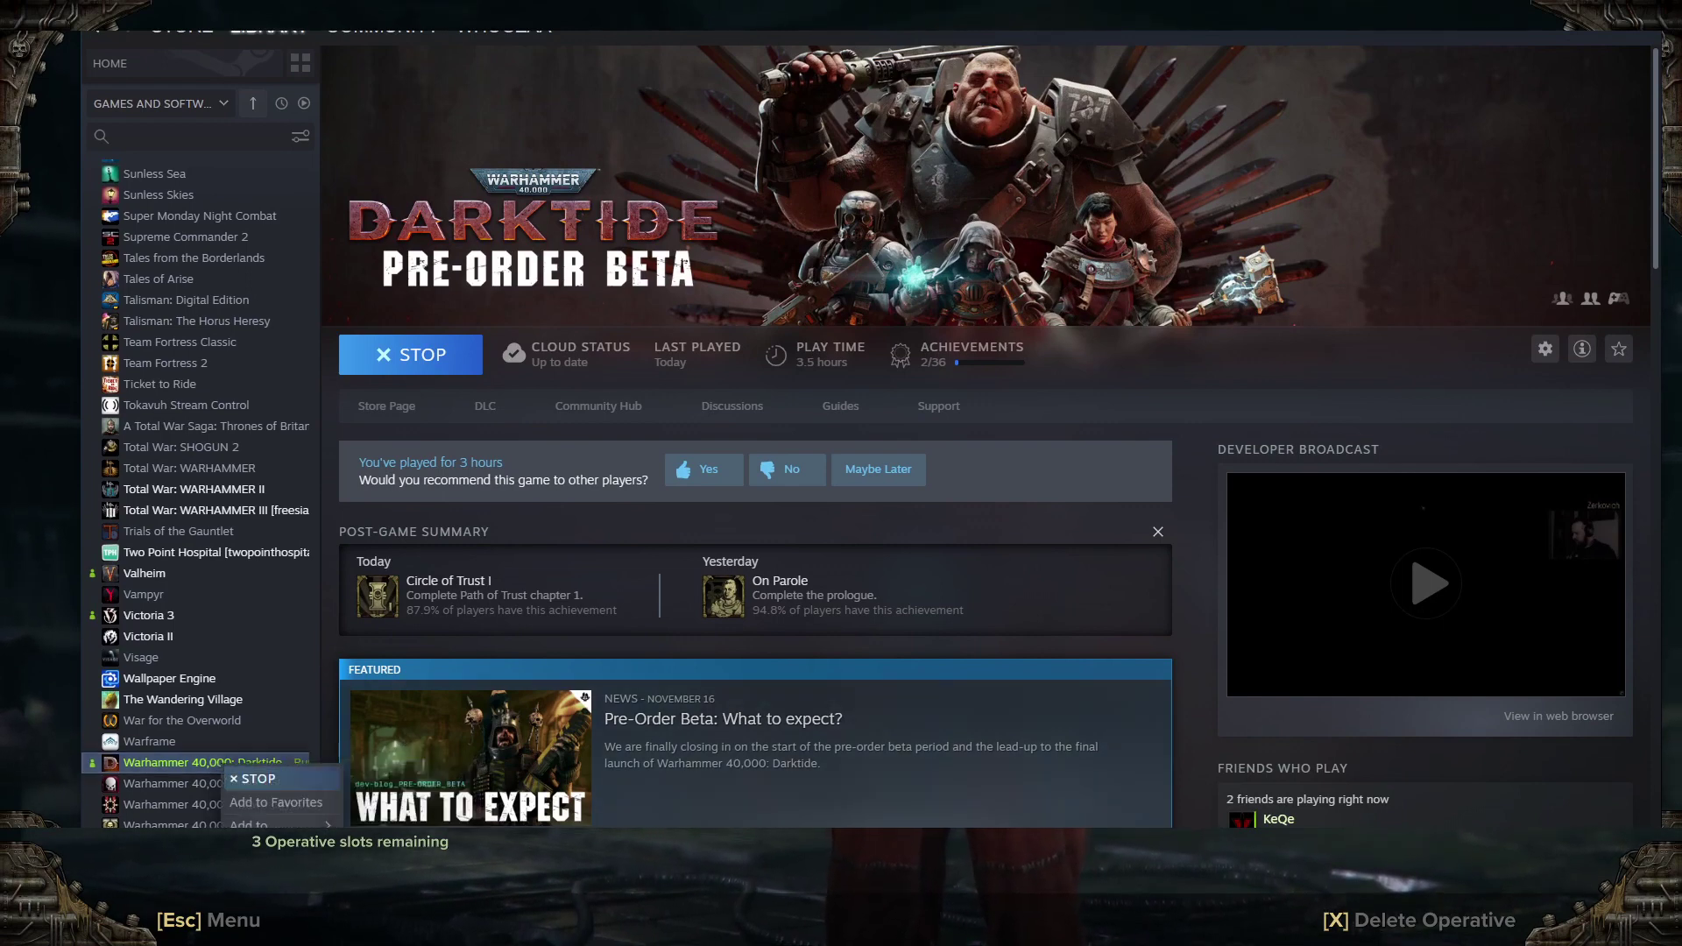
pyautogui.click(272, 870)
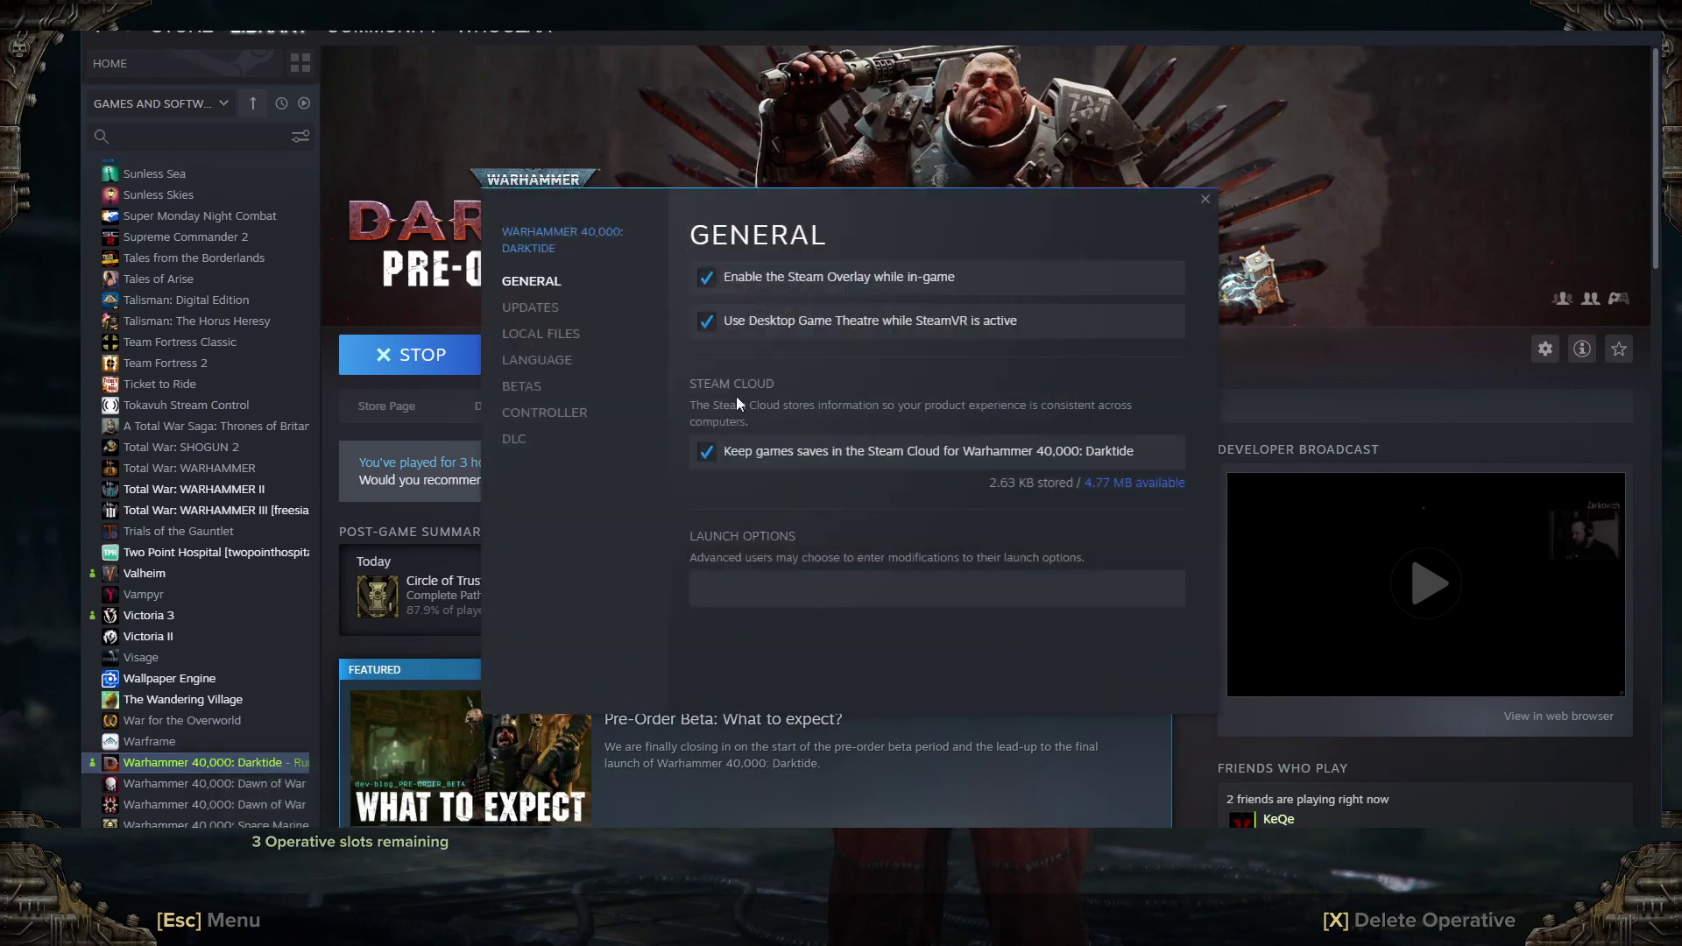
pyautogui.click(558, 337)
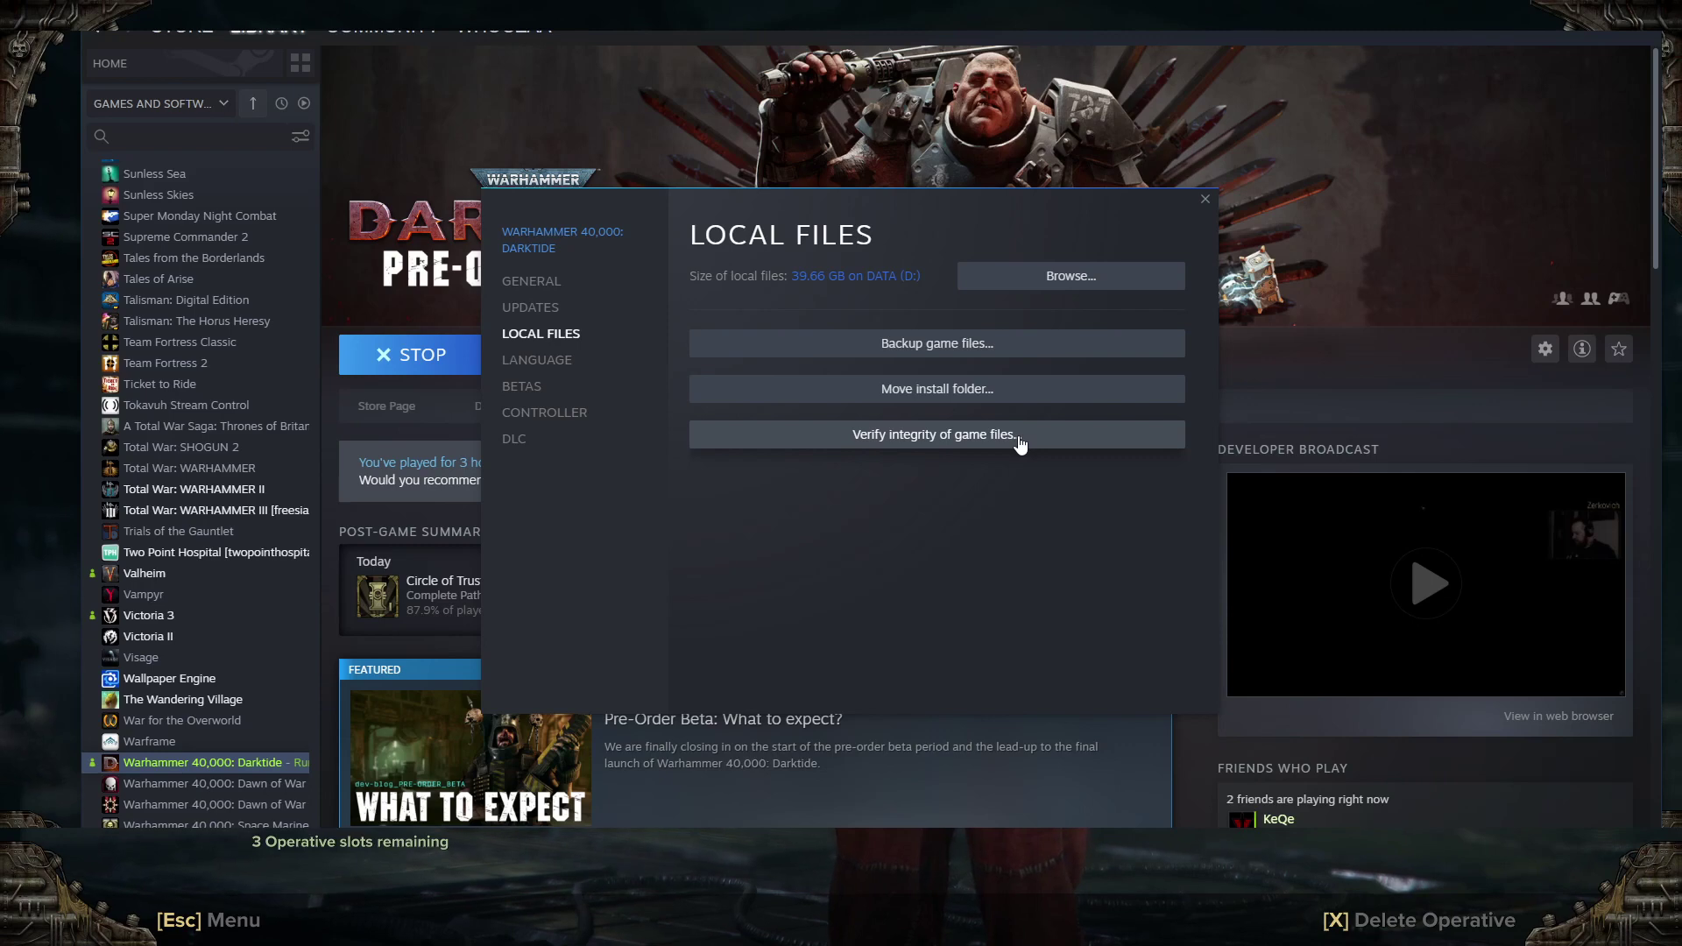
pyautogui.click(1203, 203)
# Step: Look over the Darktide entry's Manage and Add to options unchanged, then return to the game
pyautogui.rightClick(192, 765)
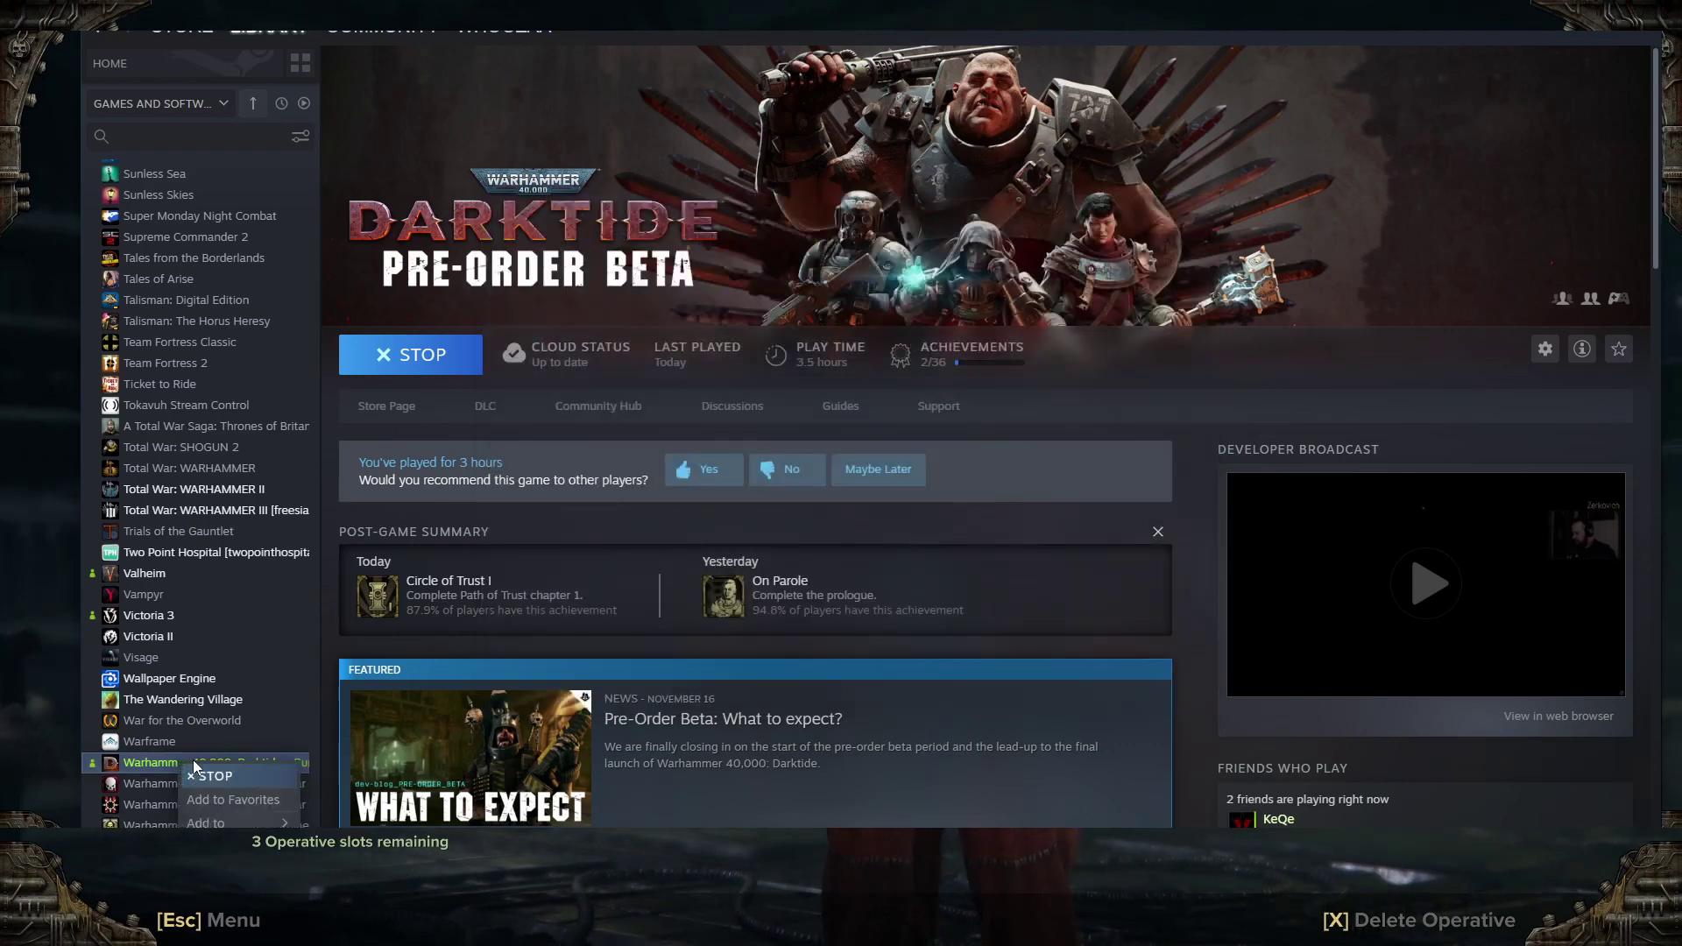
pyautogui.moveTo(228, 846)
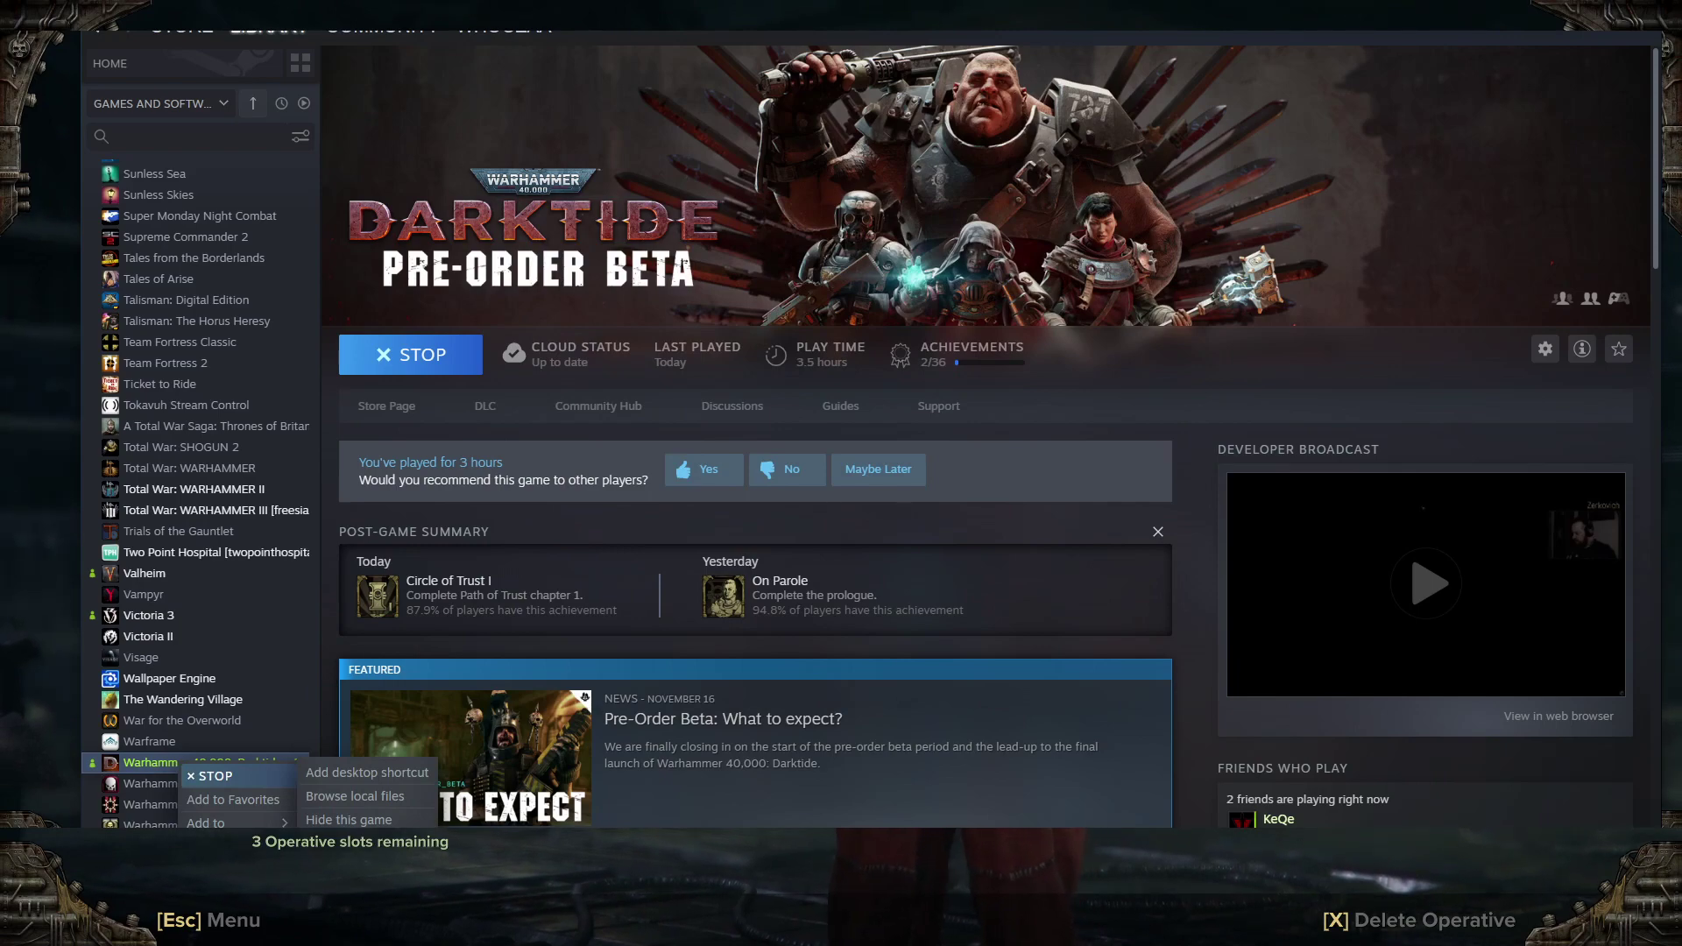
pyautogui.moveTo(263, 823)
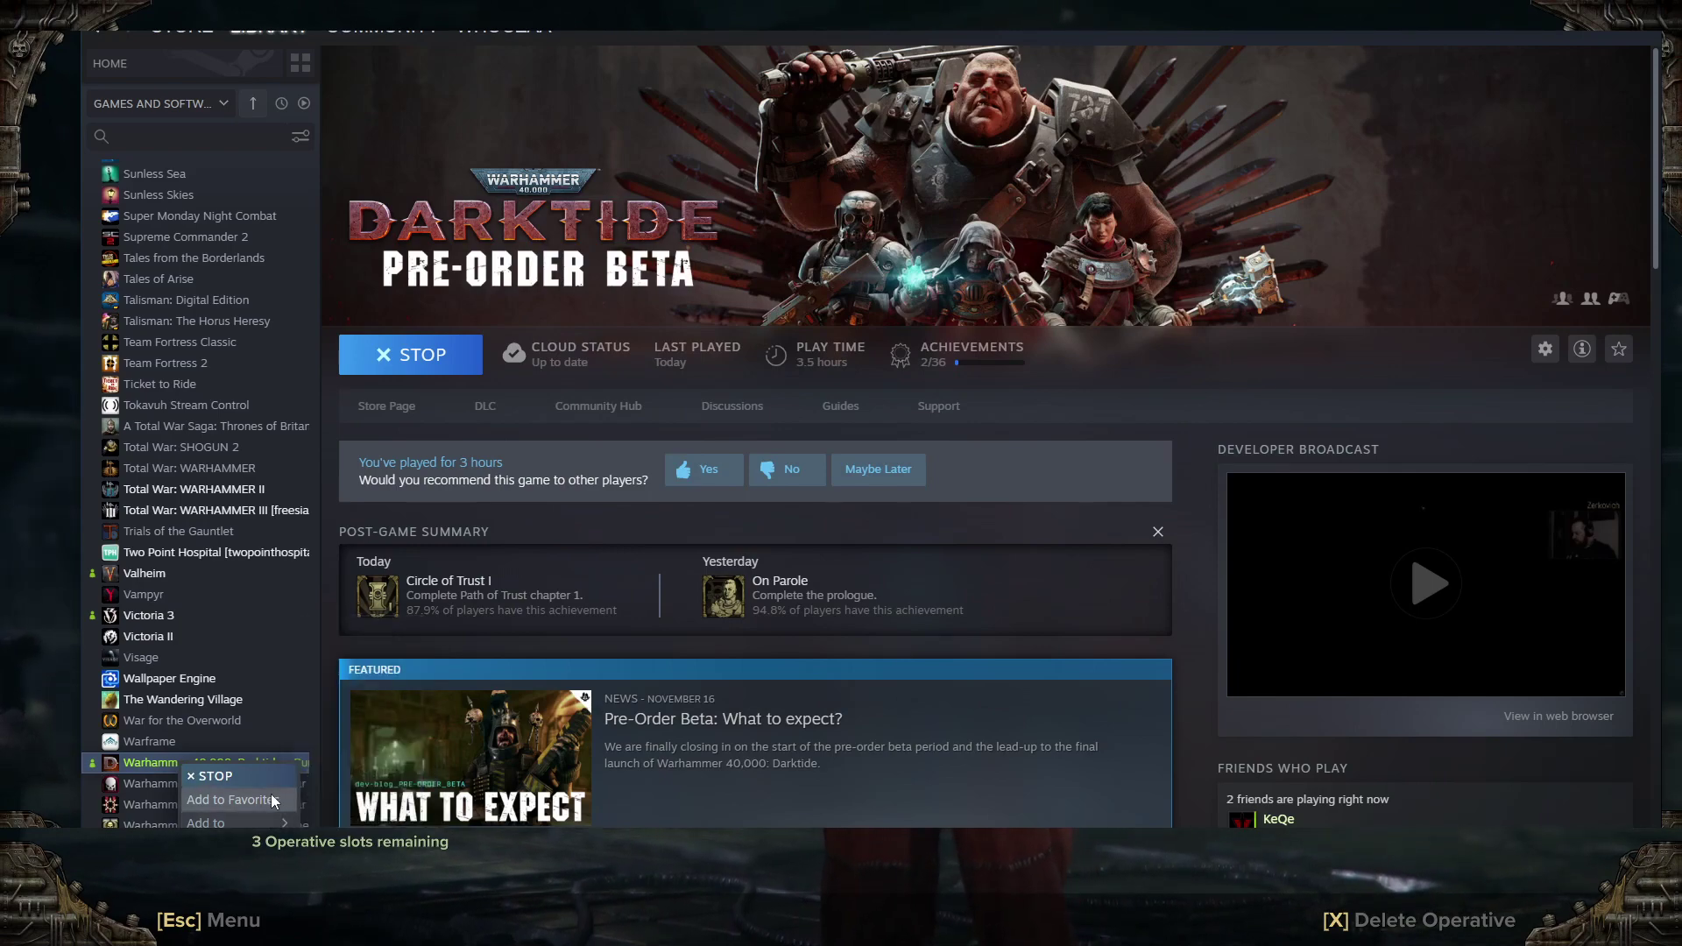
pyautogui.click(894, 42)
pyautogui.hotkey('alt', 'Tab')
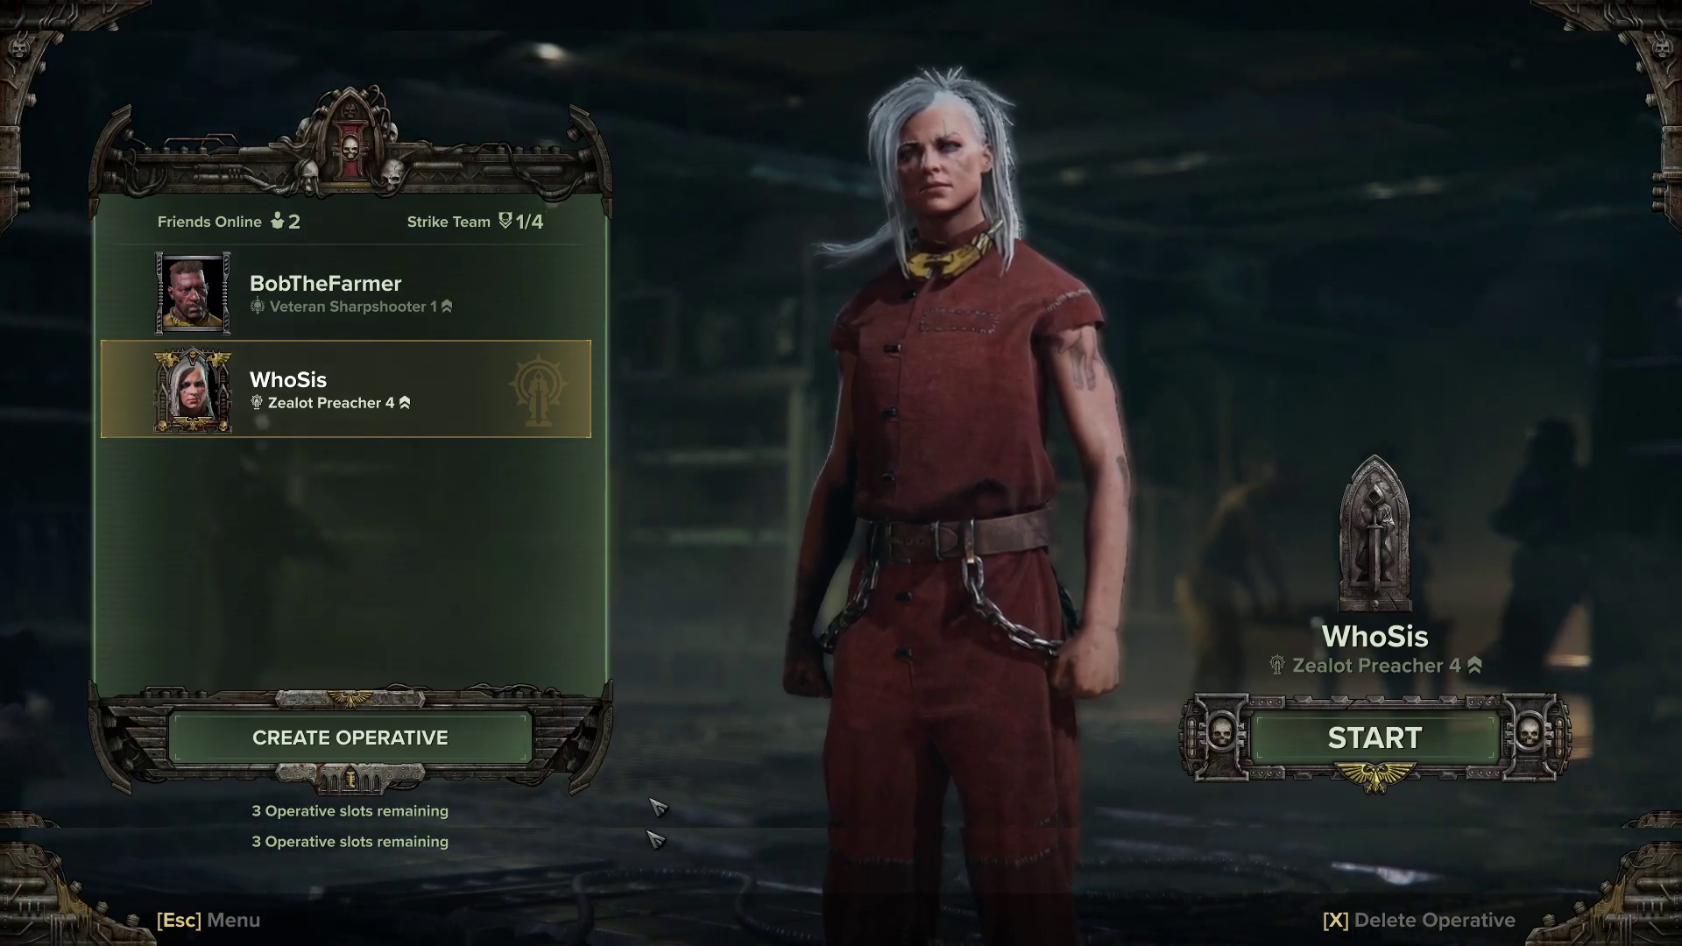
# Step: Create a new operative, comparing Ogryn, Zealot, Veteran and Psyker, ending on Psyker: Psykinetic
pyautogui.click(438, 743)
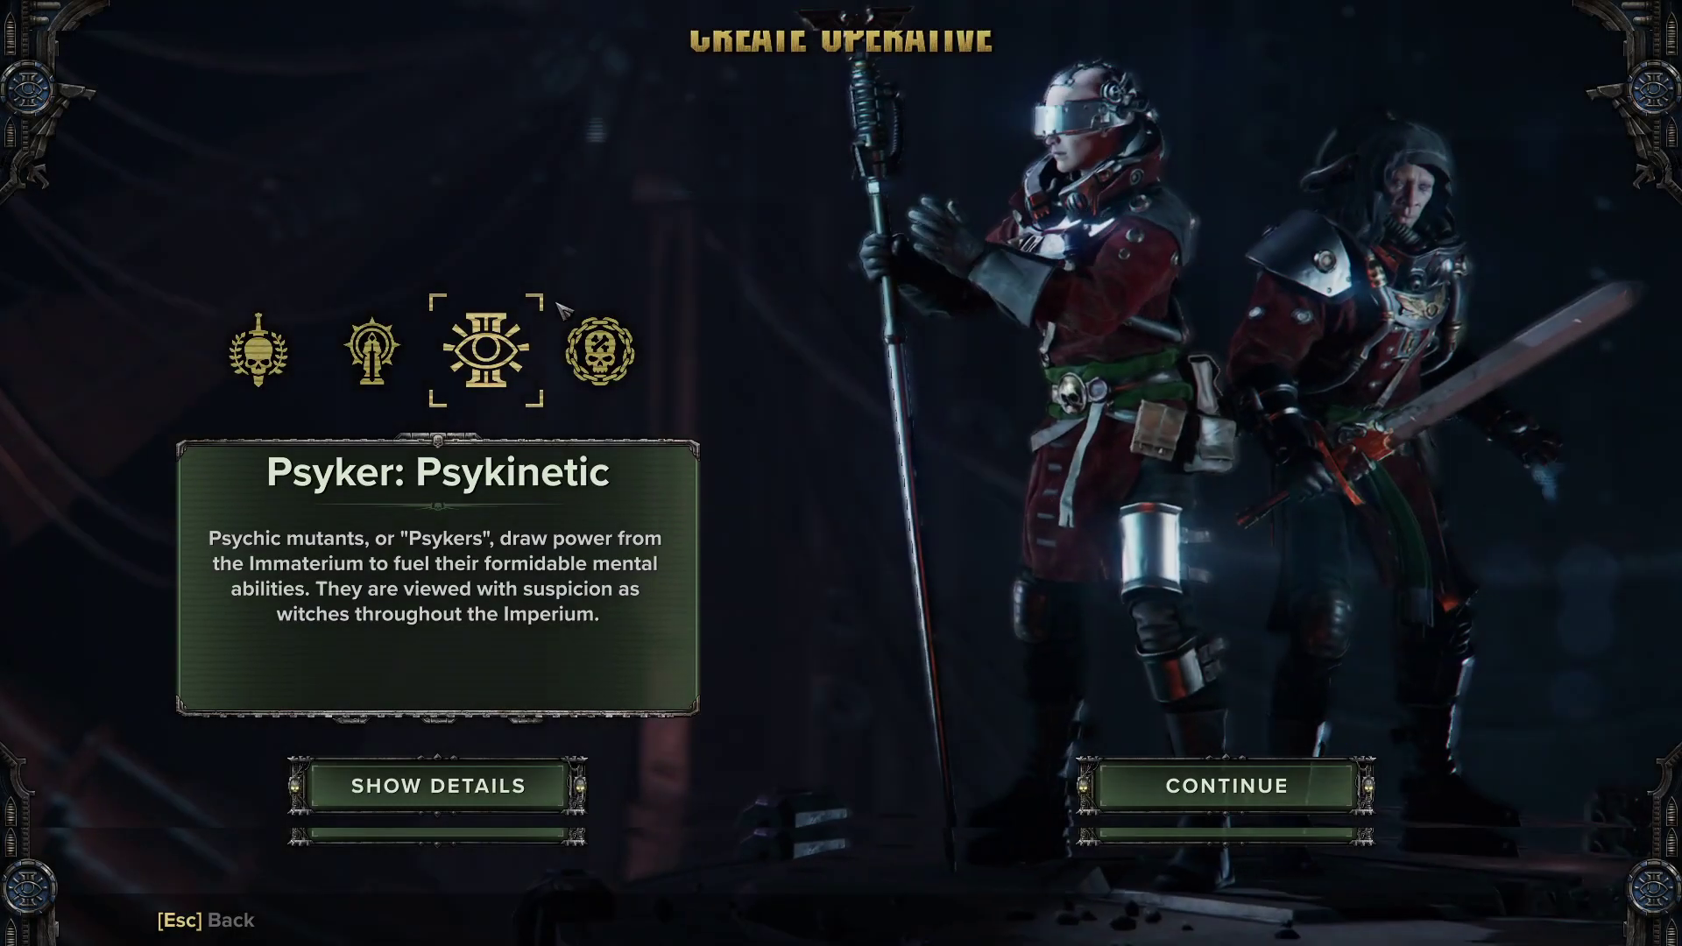
pyautogui.click(600, 351)
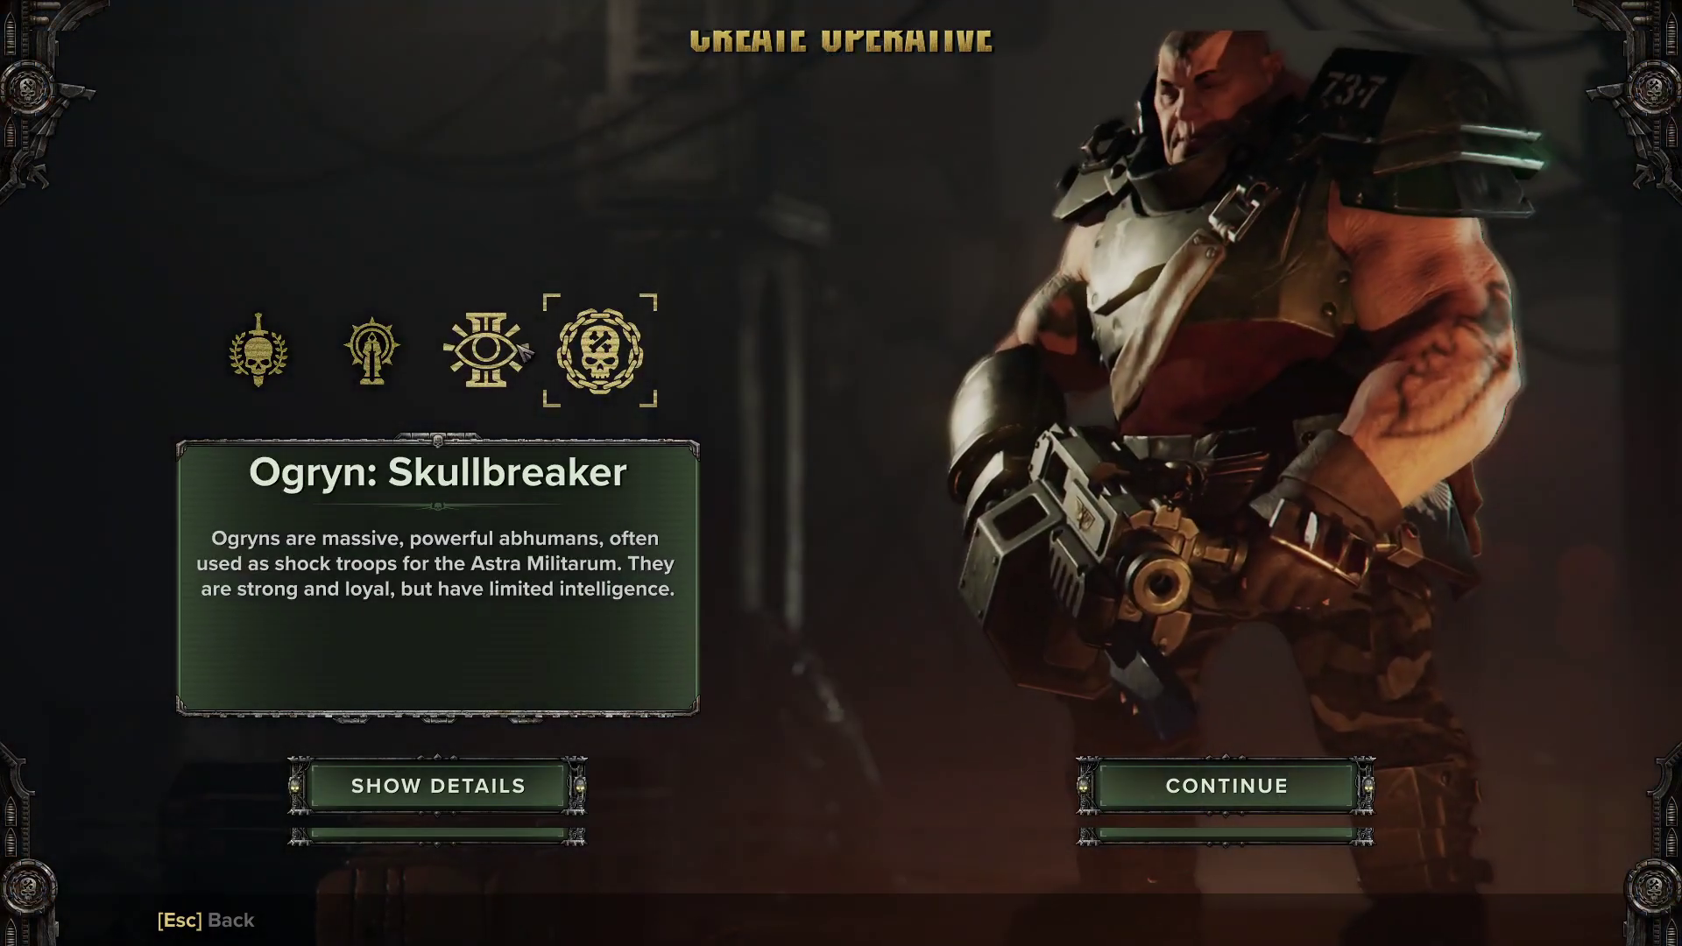
pyautogui.click(371, 351)
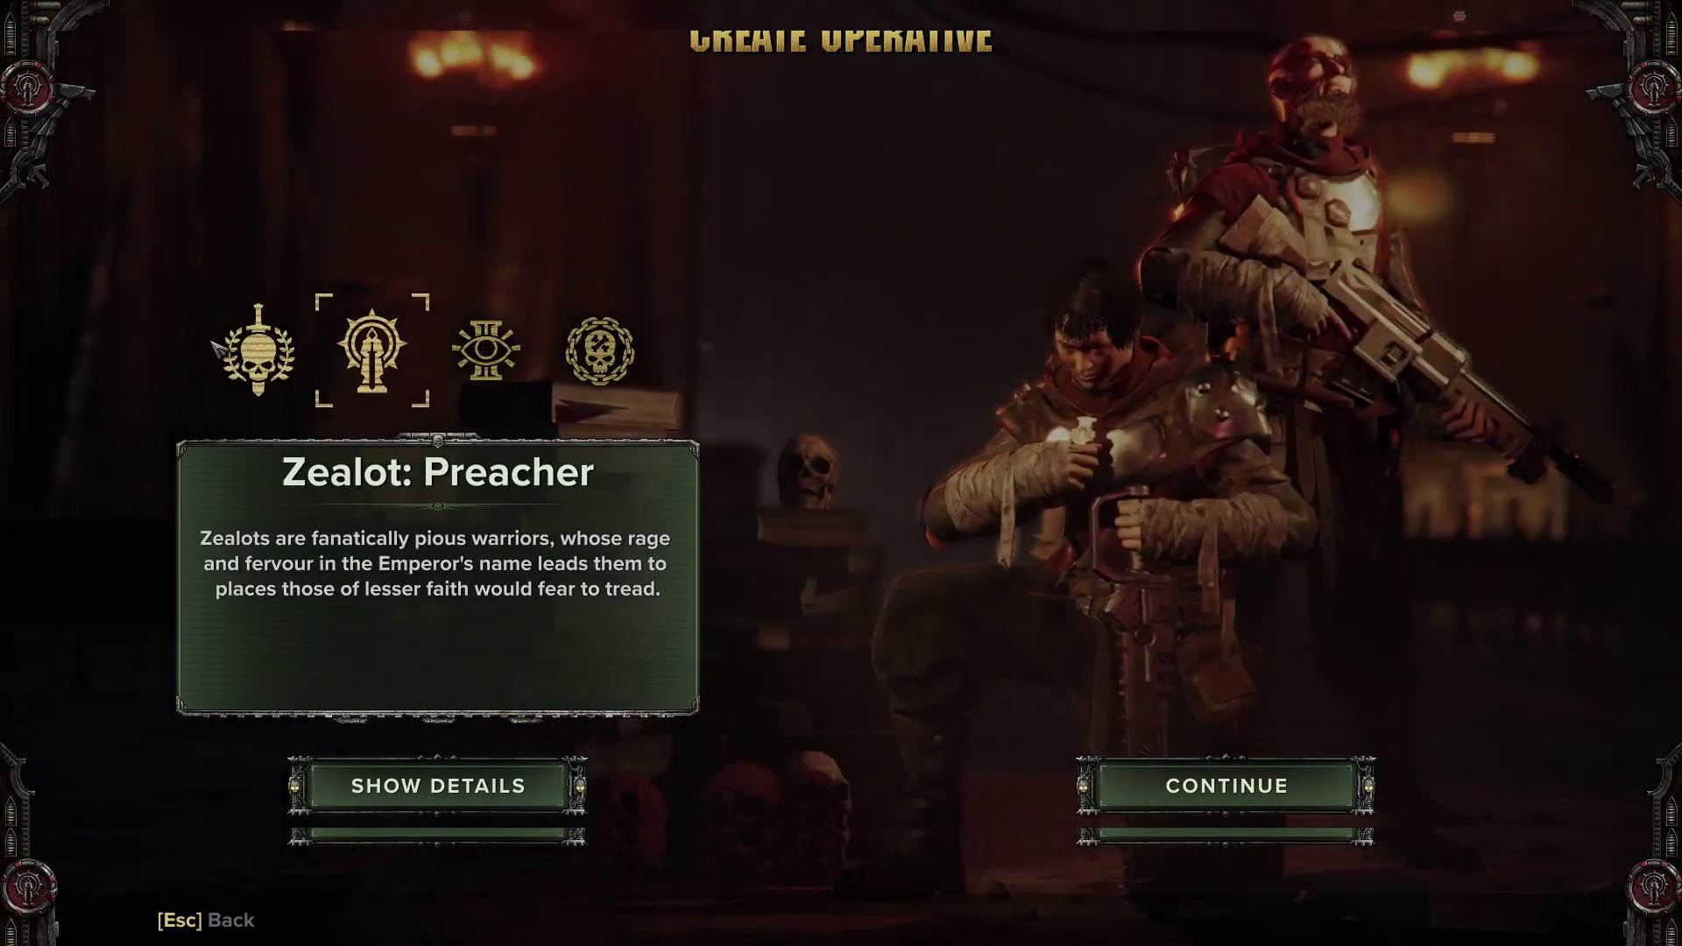
pyautogui.click(226, 350)
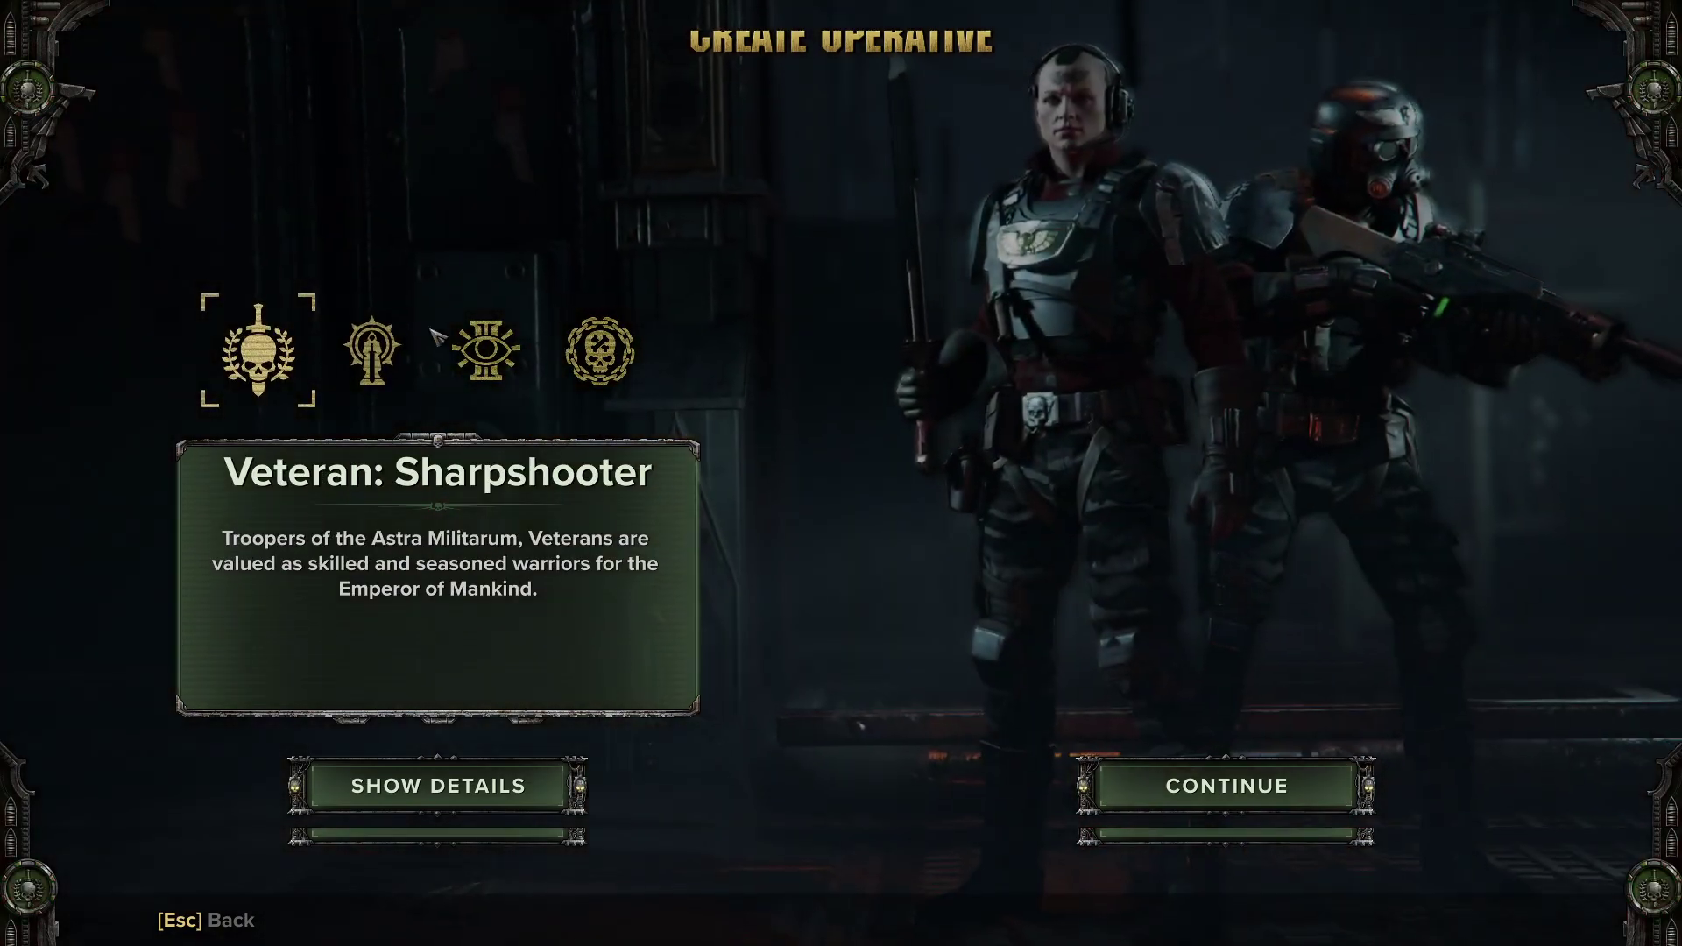
pyautogui.click(486, 350)
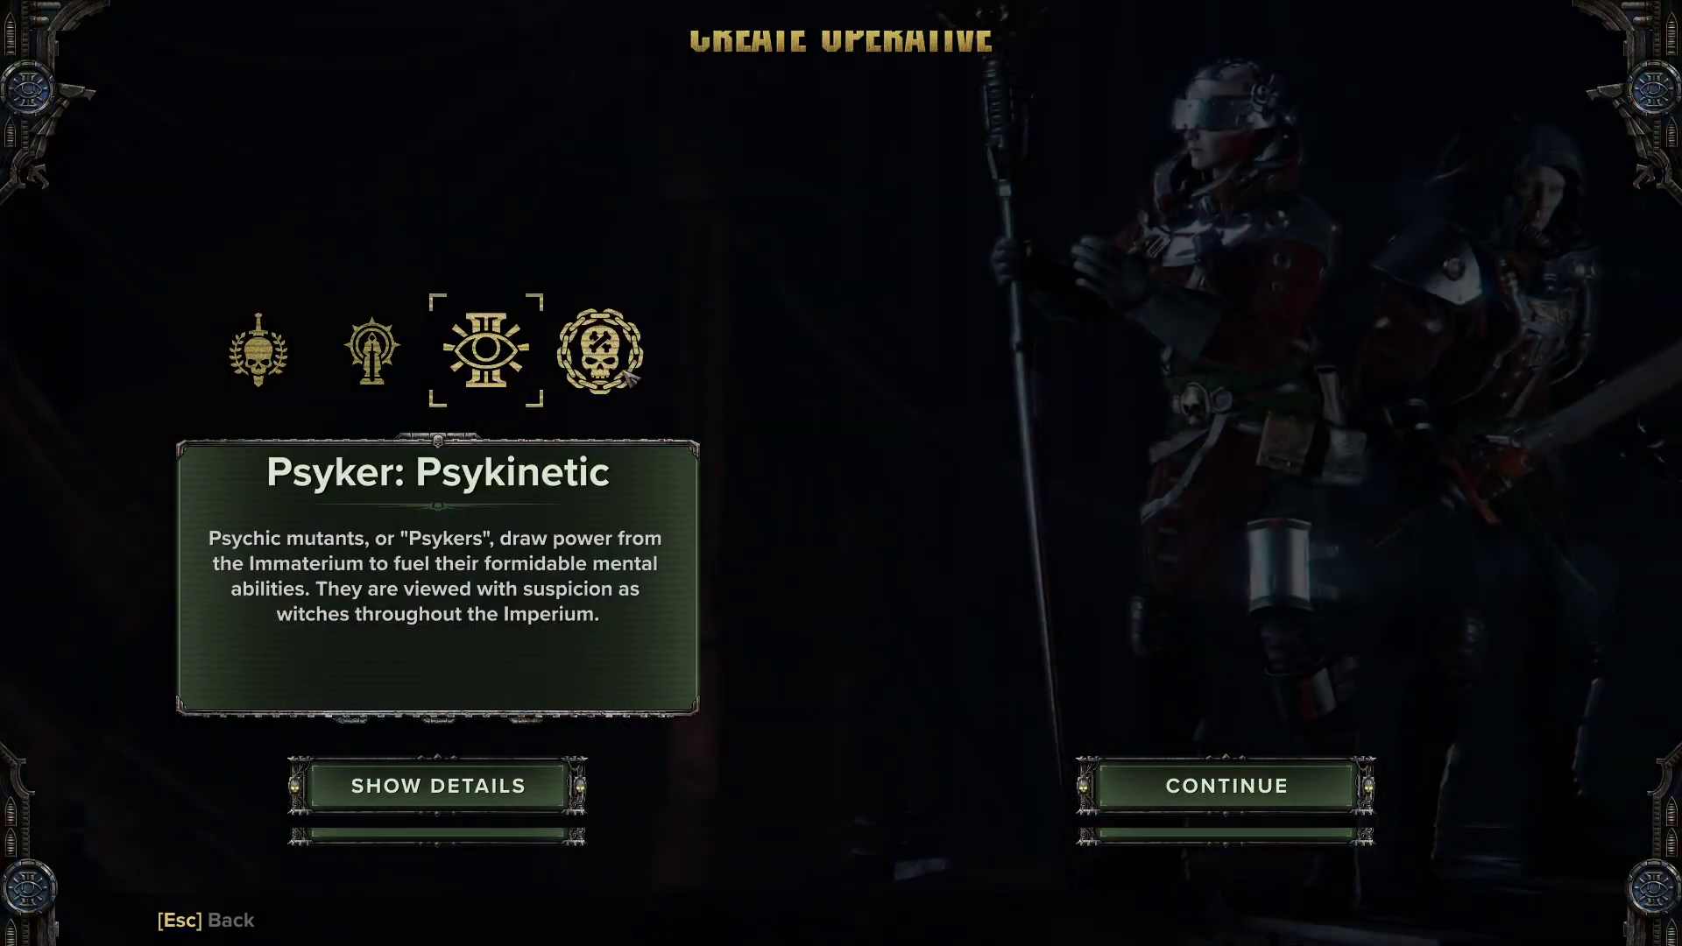
pyautogui.click(626, 375)
pyautogui.click(472, 367)
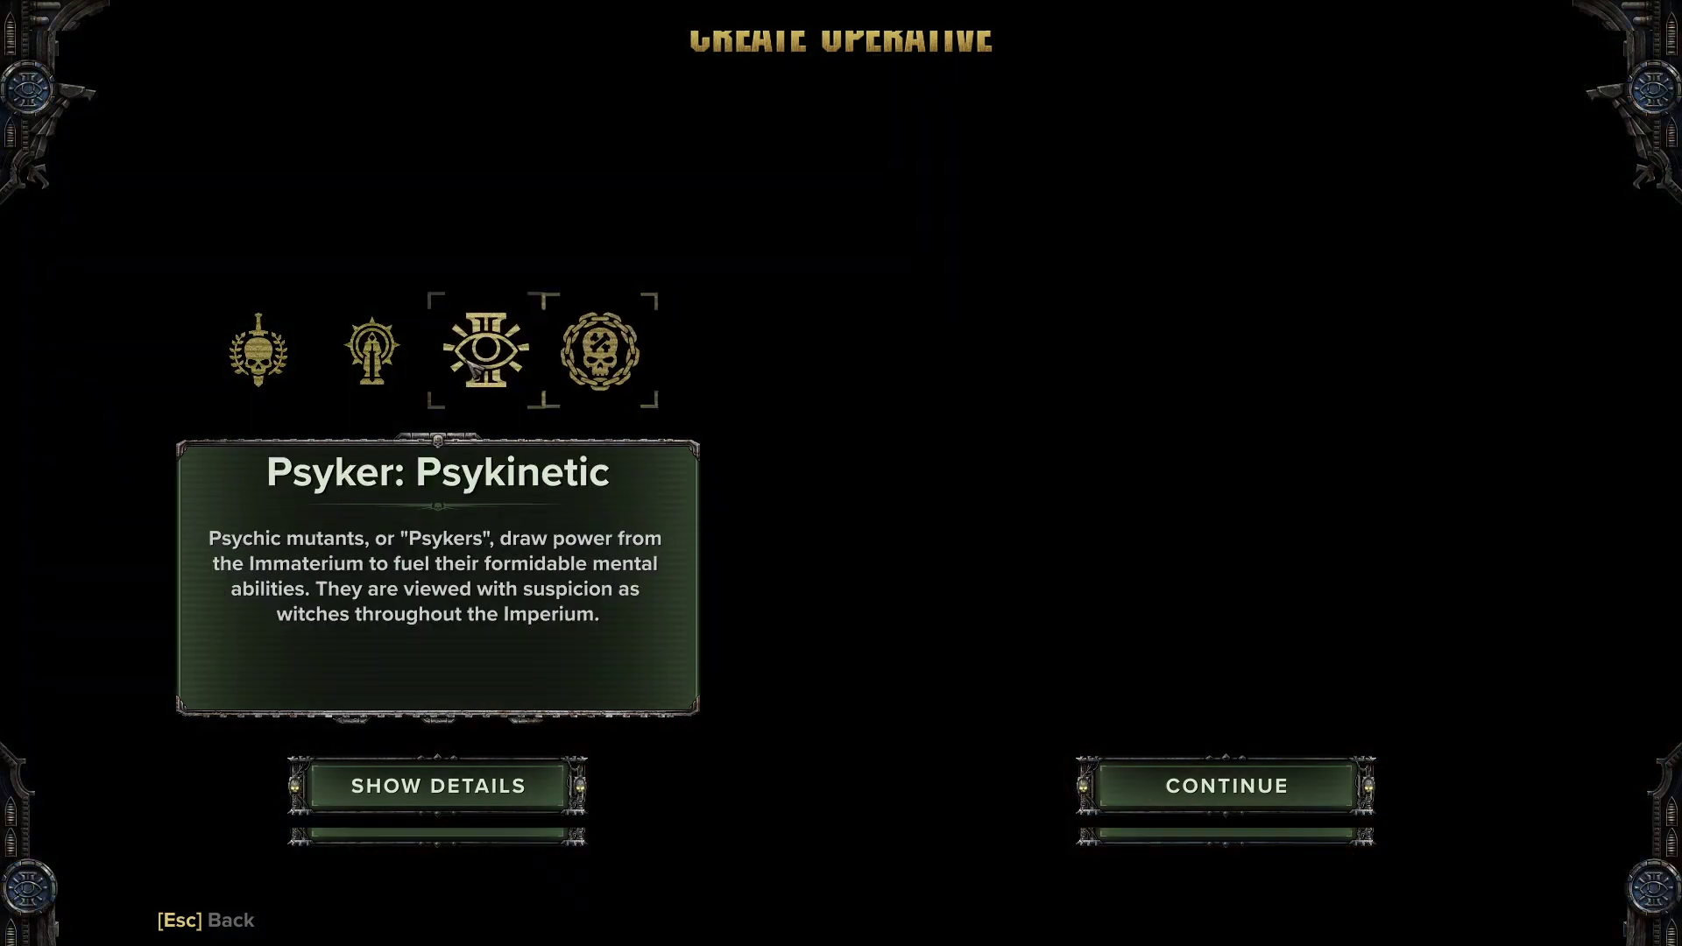